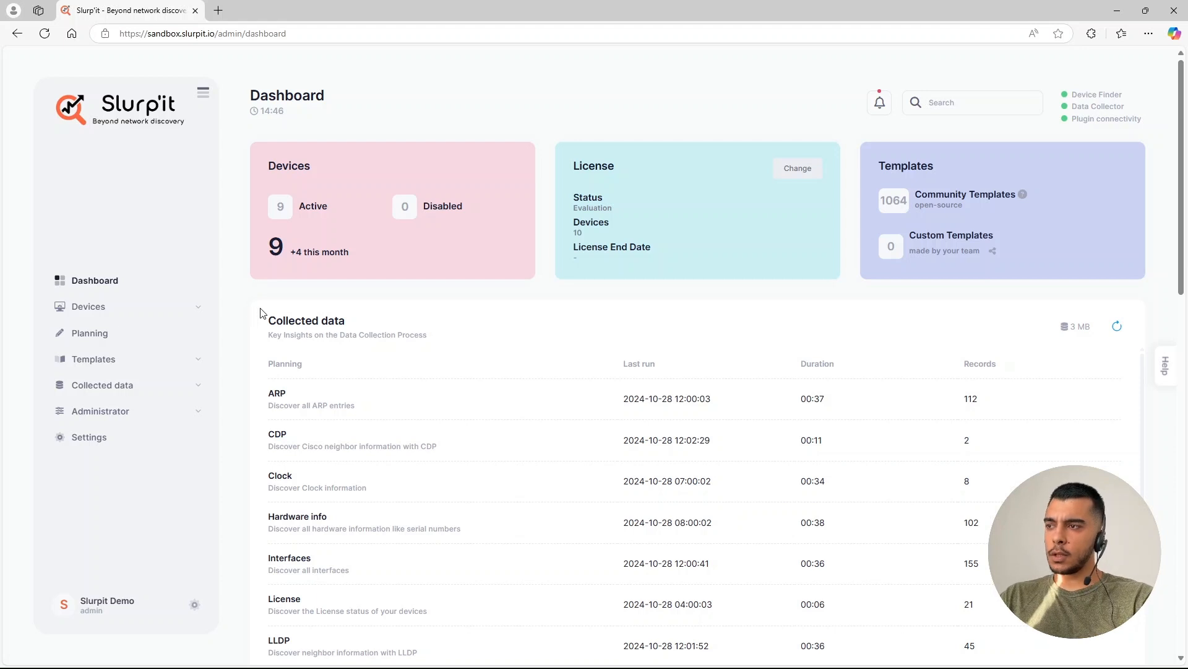
# - Open the device Sites list and view the blank new-site form, closing it without saving
pyautogui.click(156, 311)
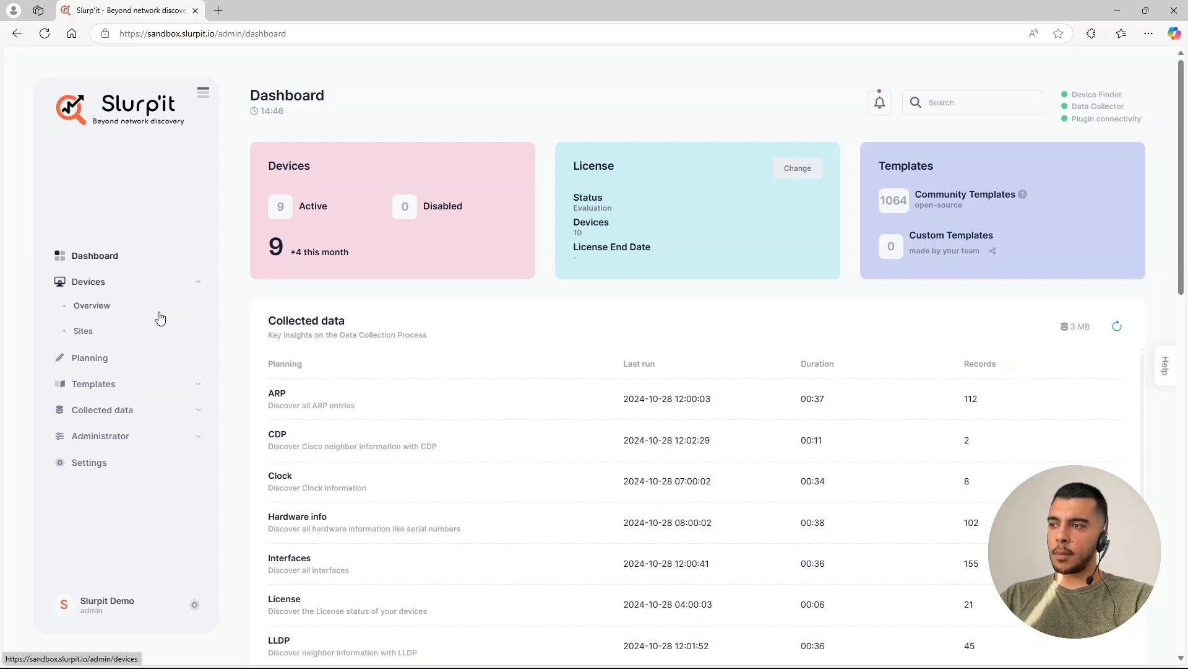
pyautogui.click(84, 336)
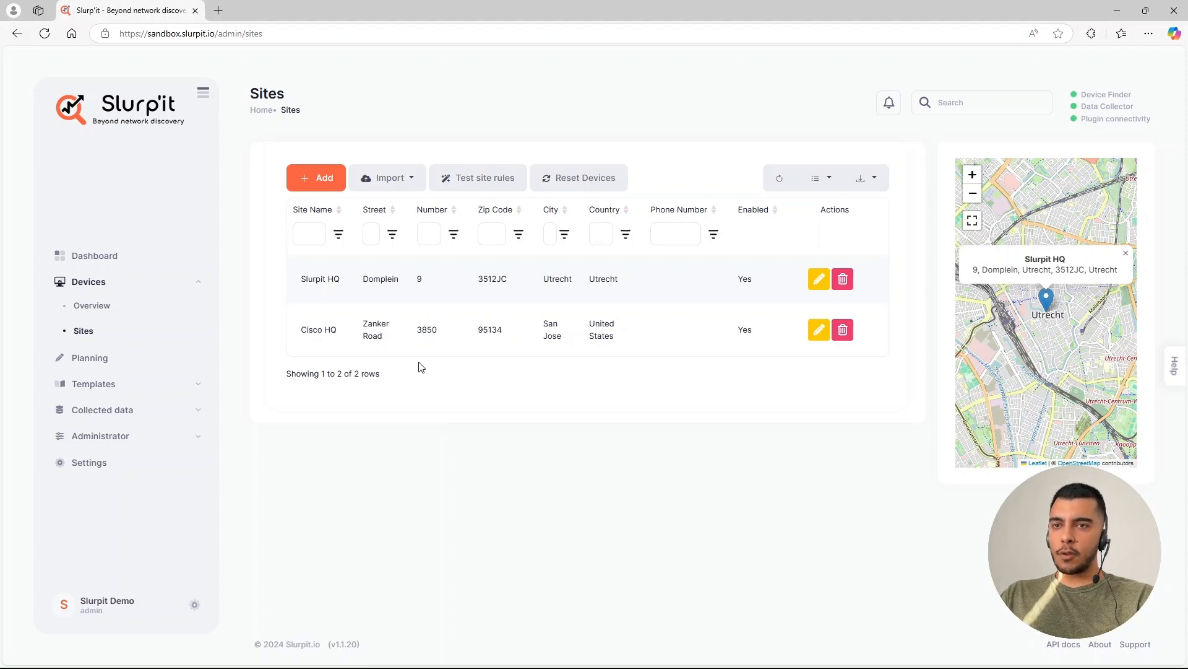
pyautogui.click(316, 176)
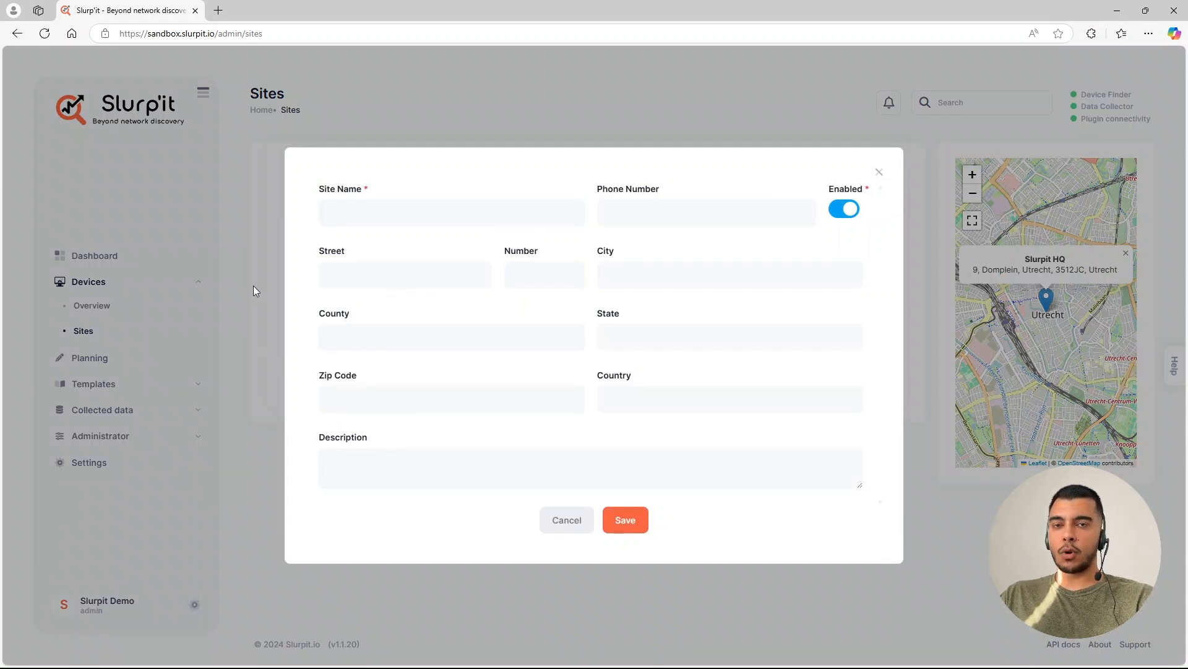
pyautogui.click(563, 522)
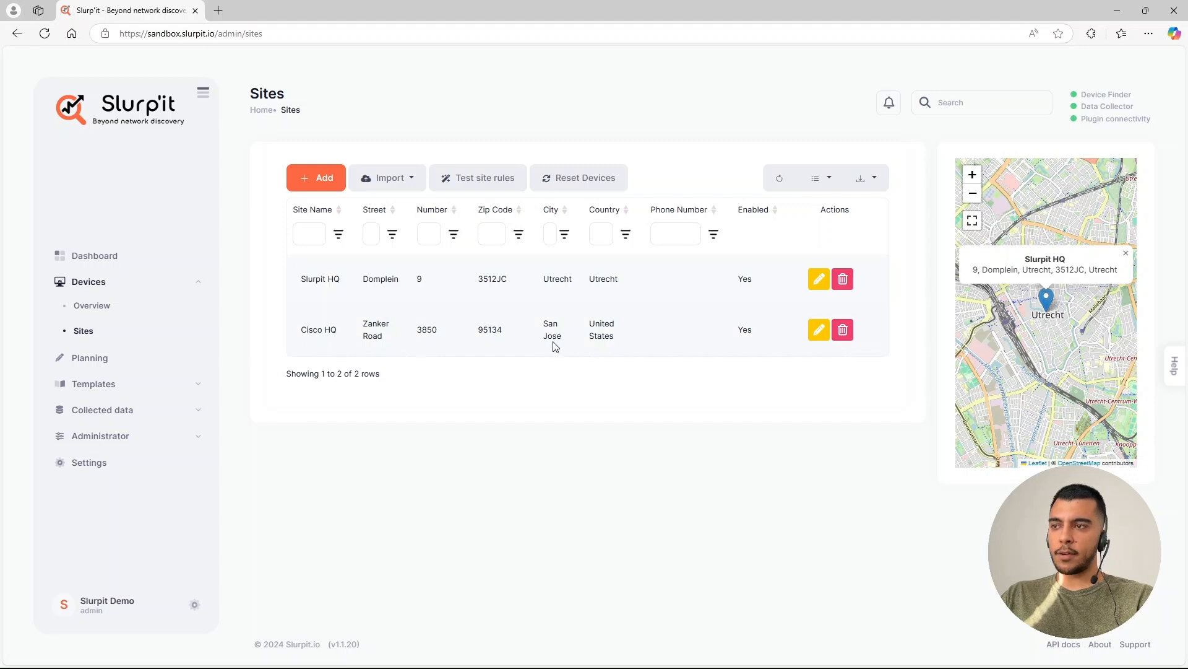
# - Open the Cisco HQ site for editing and examine its summary details, address and map
pyautogui.moveTo(345, 283); pyautogui.dragTo(300, 278)
pyautogui.moveTo(338, 328); pyautogui.dragTo(298, 338)
pyautogui.click(298, 338)
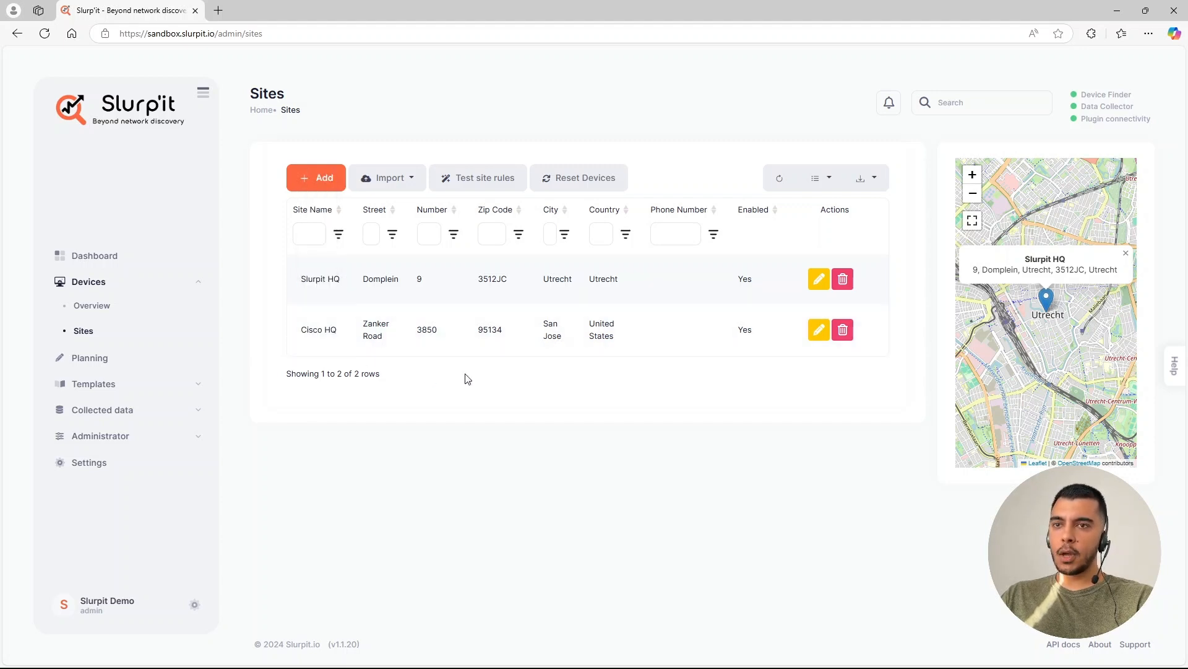
pyautogui.click(815, 333)
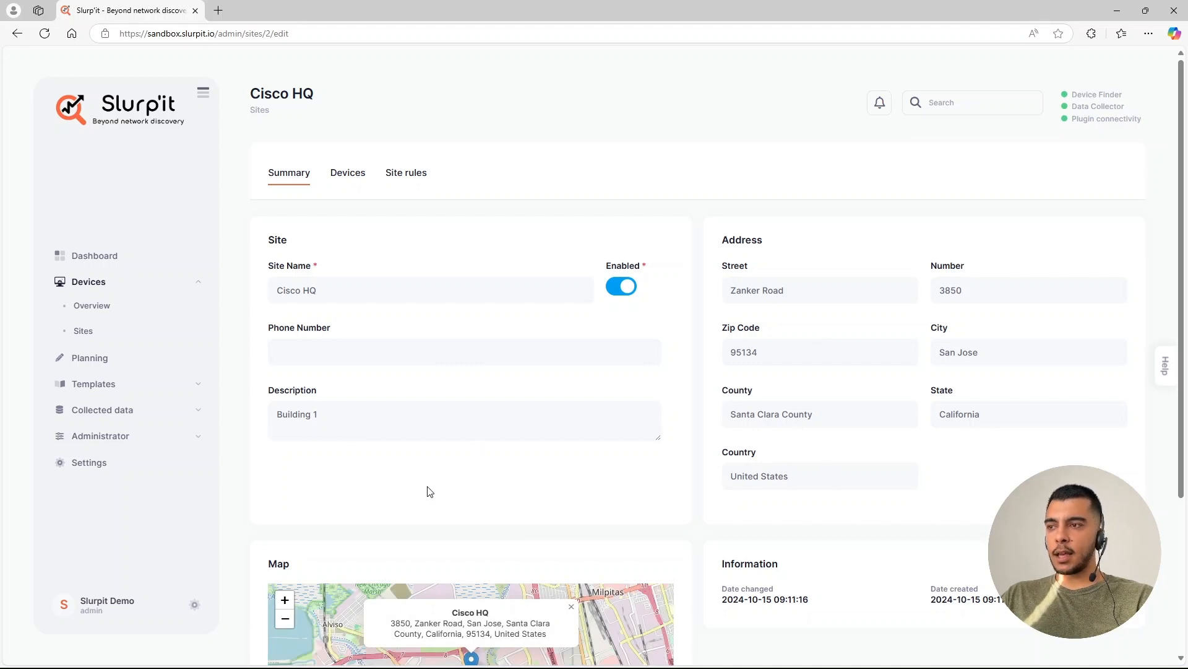
pyautogui.scroll(-1, 427, 491)
pyautogui.doubleClick(766, 179)
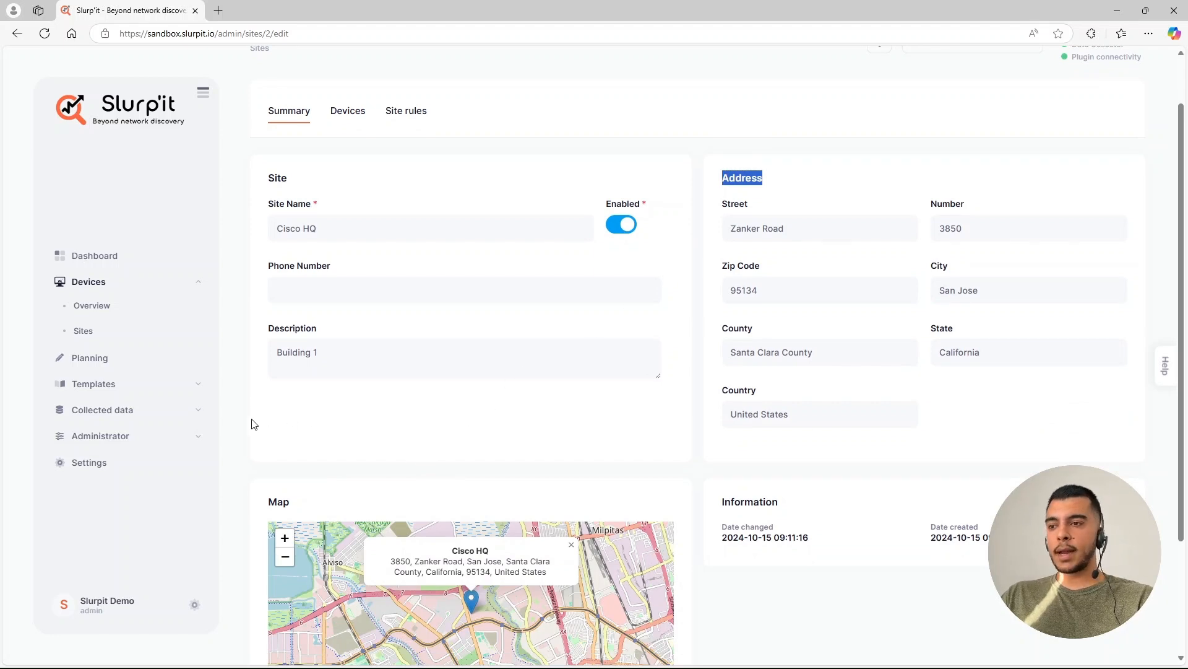
pyautogui.scroll(-2, 252, 424)
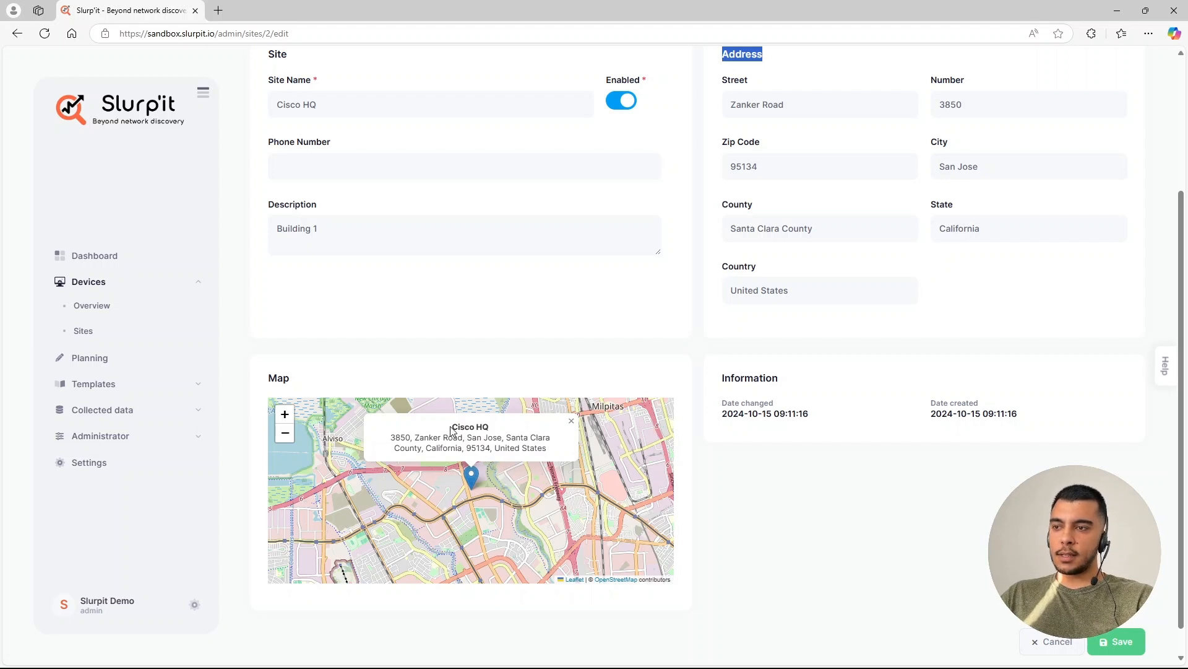
pyautogui.scroll(1, 628, 335)
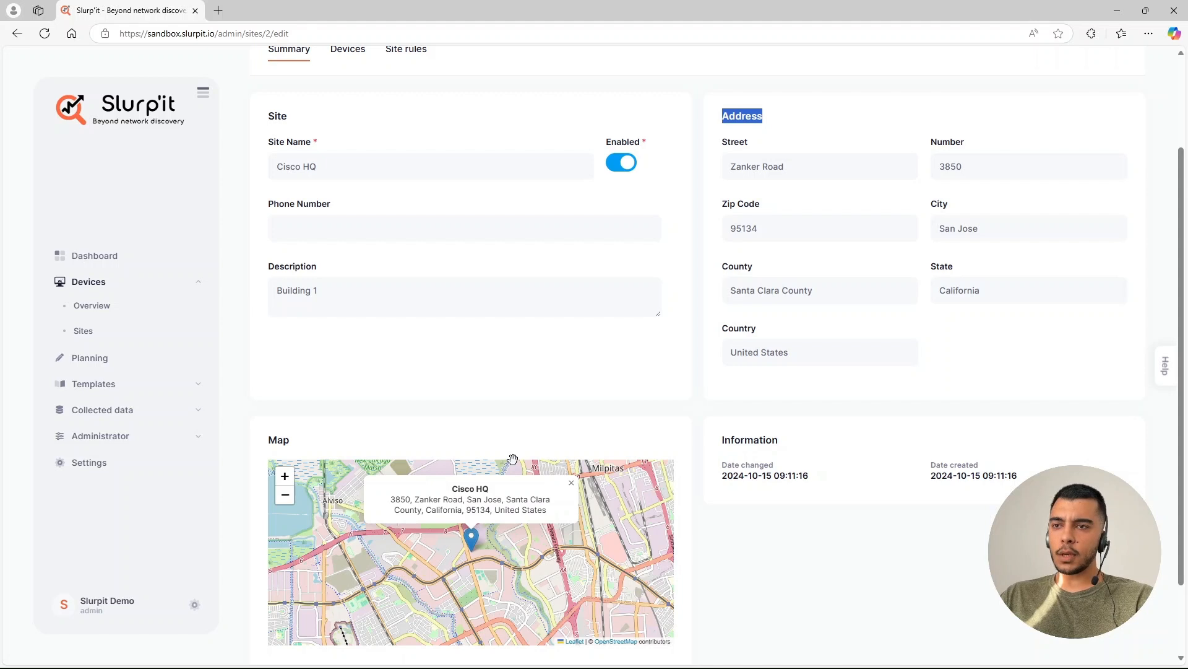
pyautogui.scroll(1, 432, 396)
pyautogui.click(432, 424)
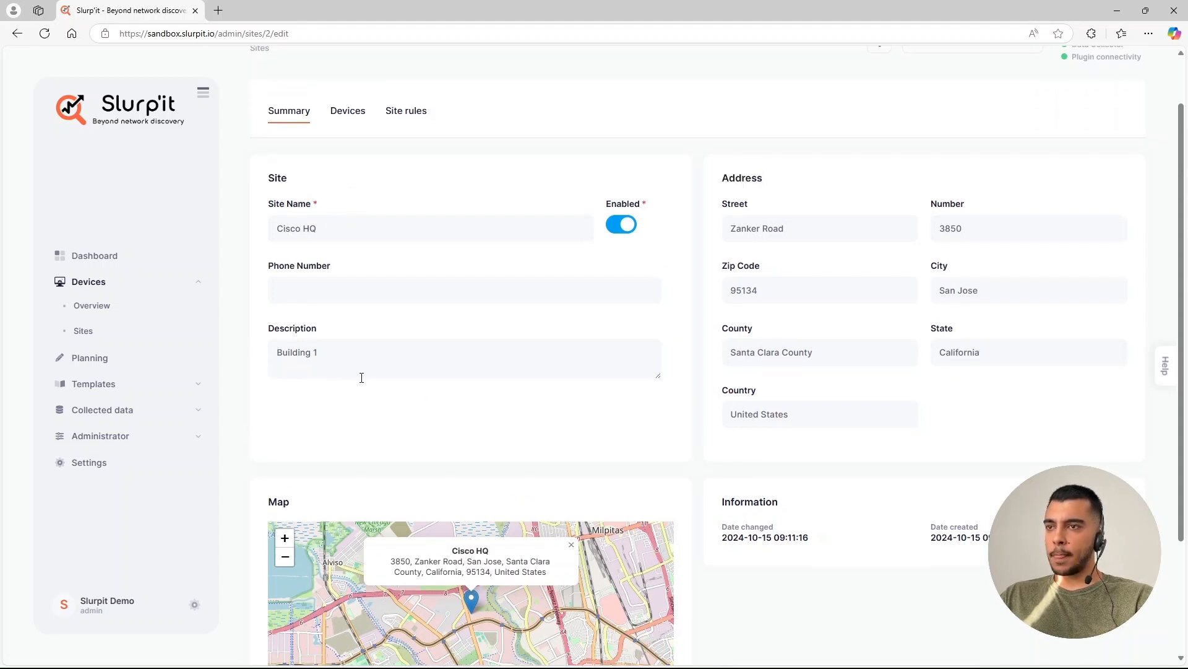
# - Review the devices assigned to Cisco HQ and check its site rules
pyautogui.click(346, 117)
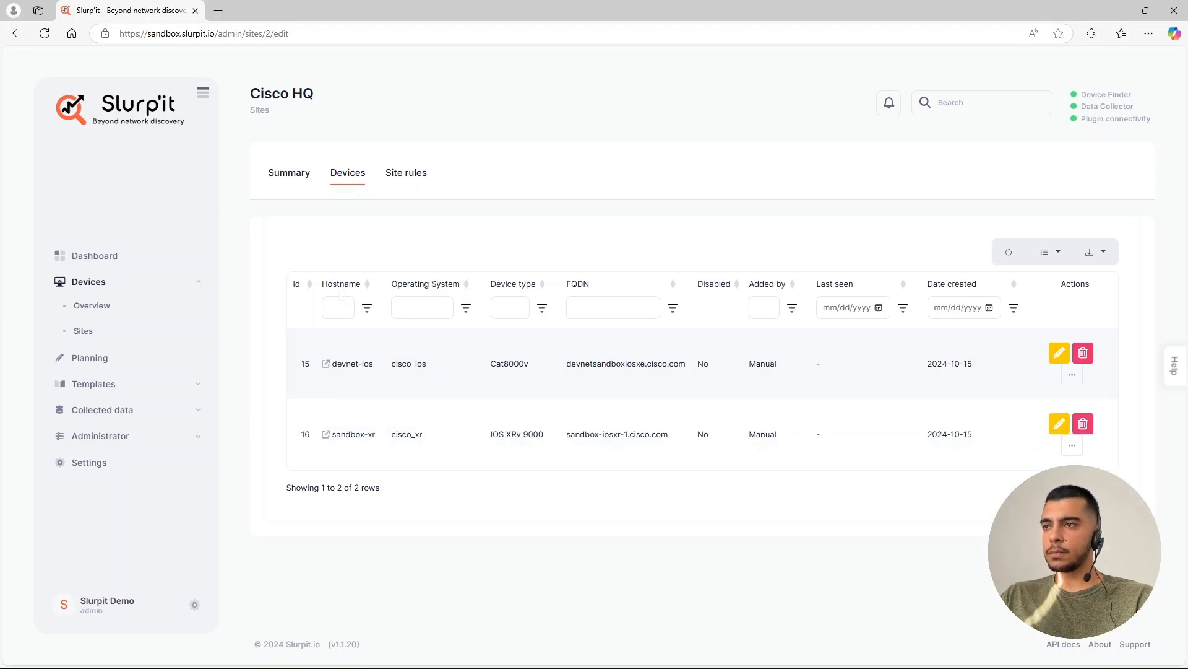
pyautogui.click(401, 182)
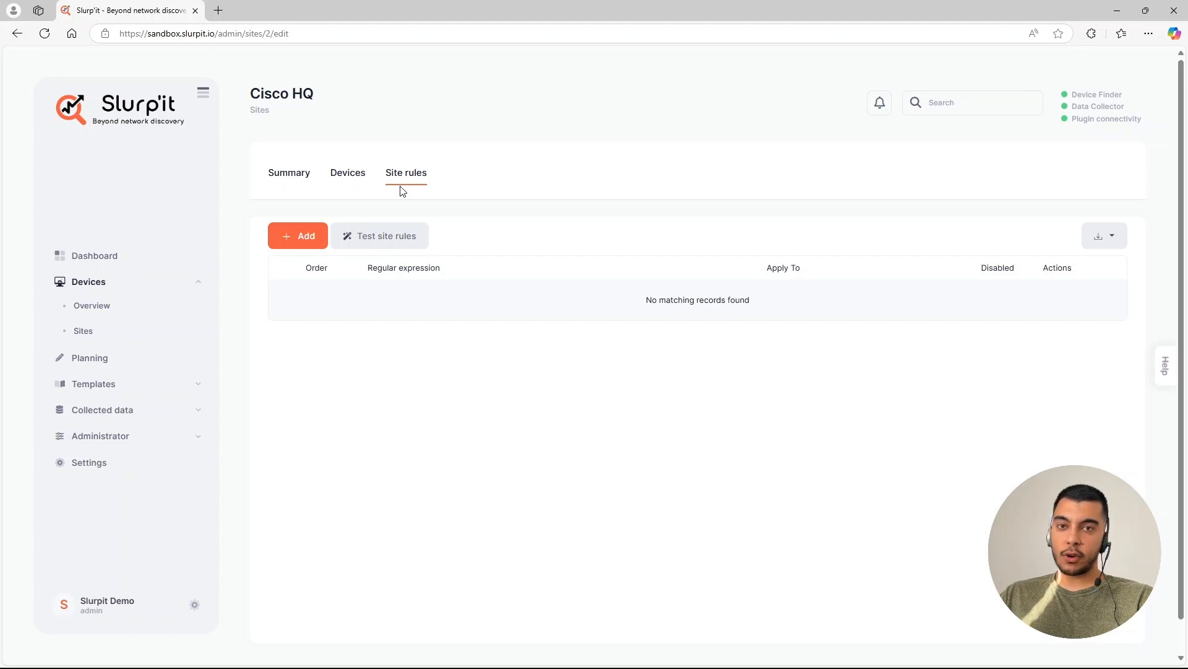
pyautogui.click(348, 186)
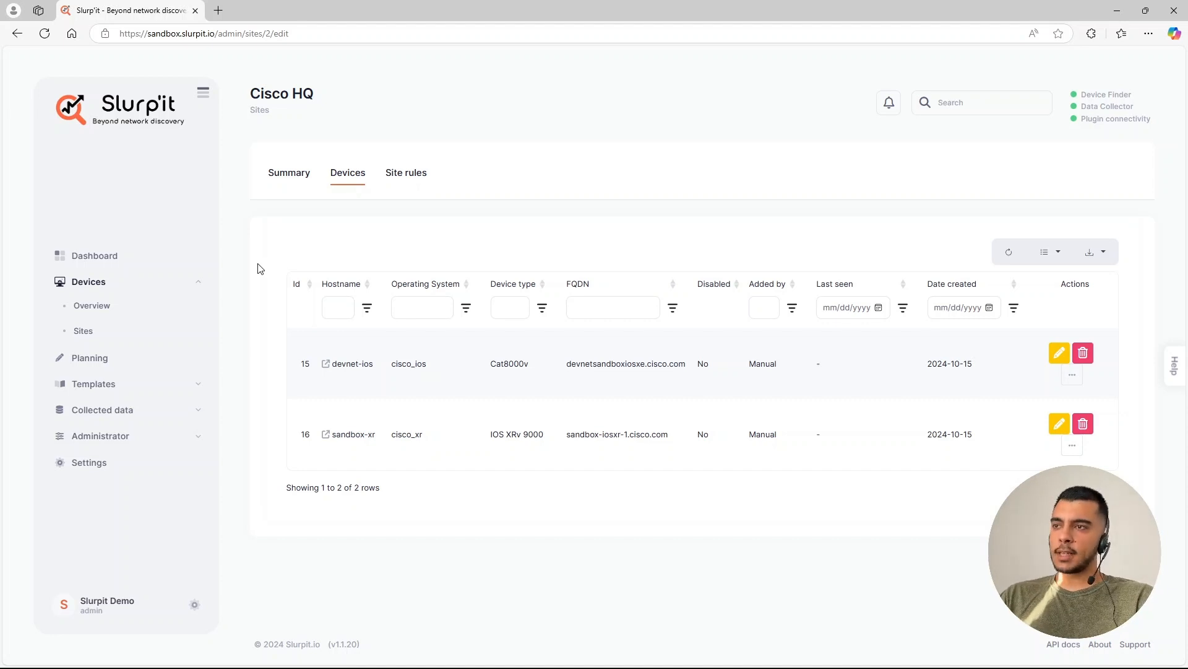
# - Start a new site rule for Cisco HQ with pattern cisco and flag i, applied to Hostname
pyautogui.click(406, 186)
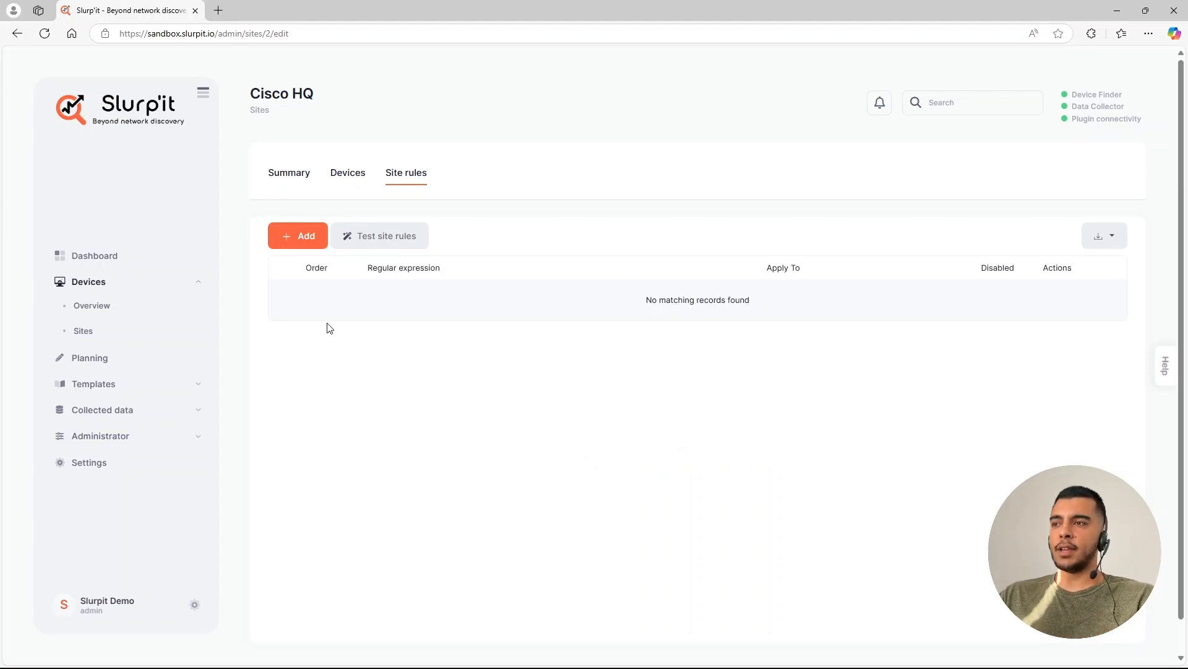
pyautogui.click(297, 243)
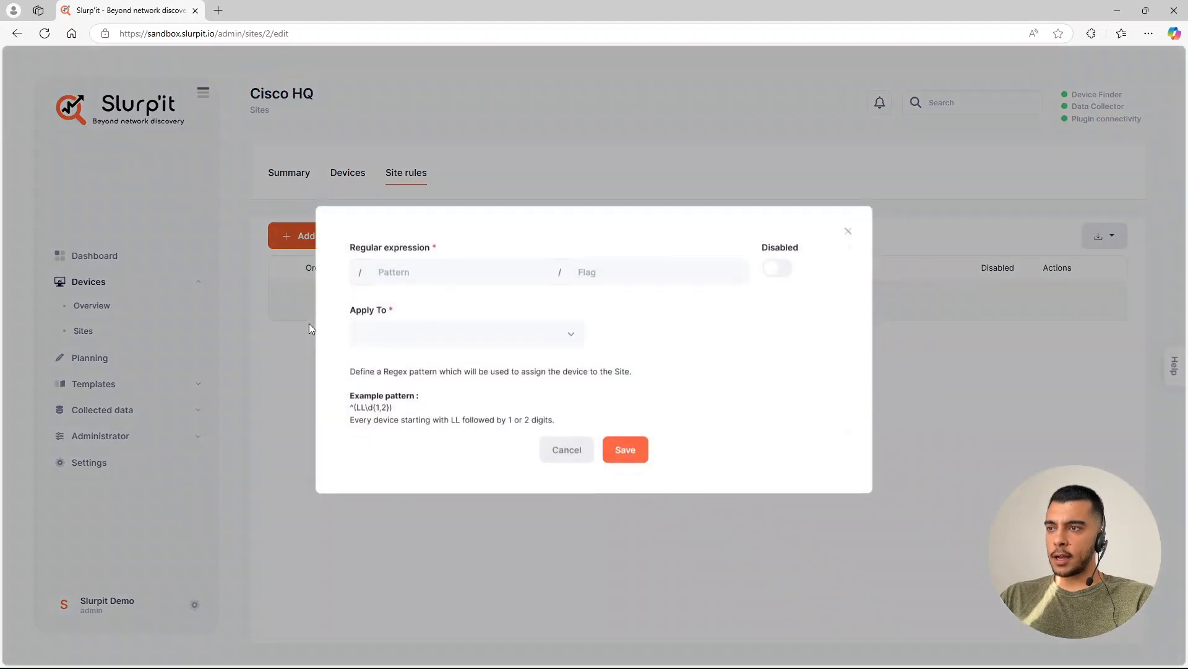
pyautogui.click(455, 277)
pyautogui.write('cisco')
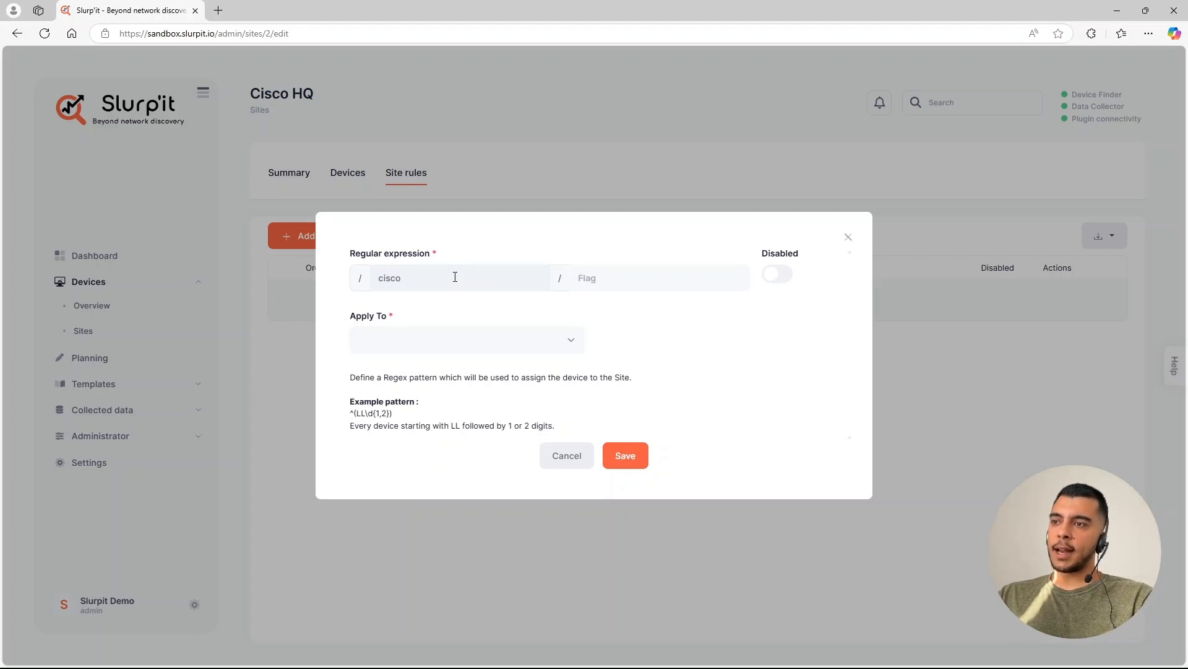
pyautogui.moveTo(417, 276); pyautogui.dragTo(377, 285)
pyautogui.click(416, 283)
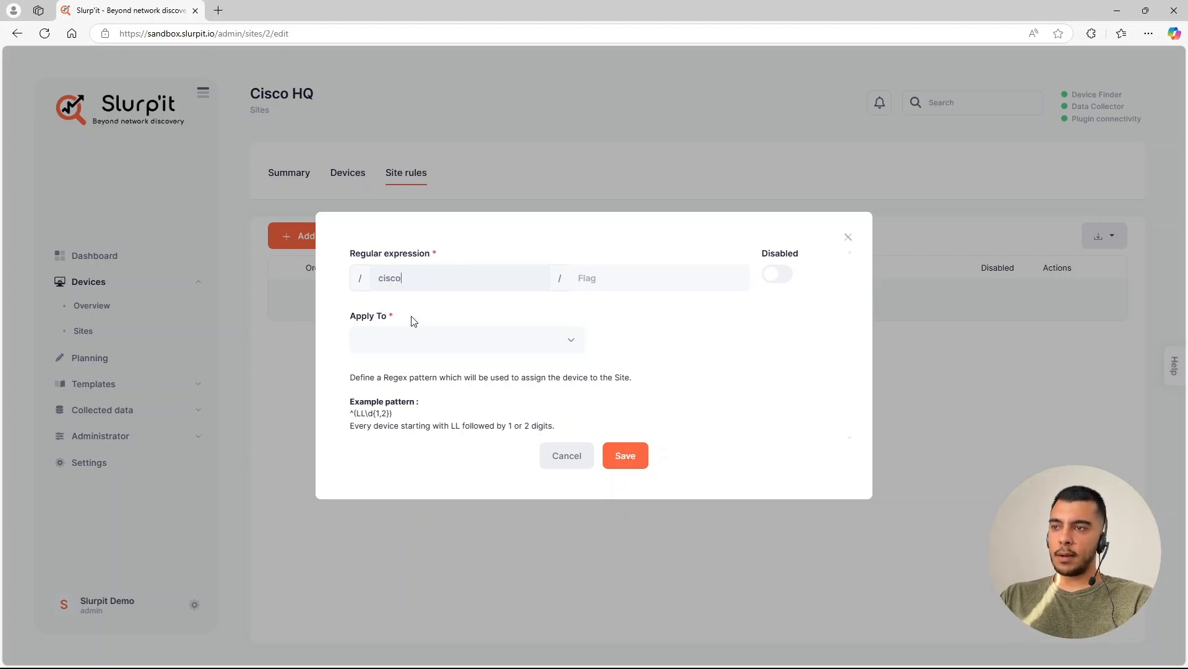
pyautogui.click(405, 340)
pyautogui.click(388, 376)
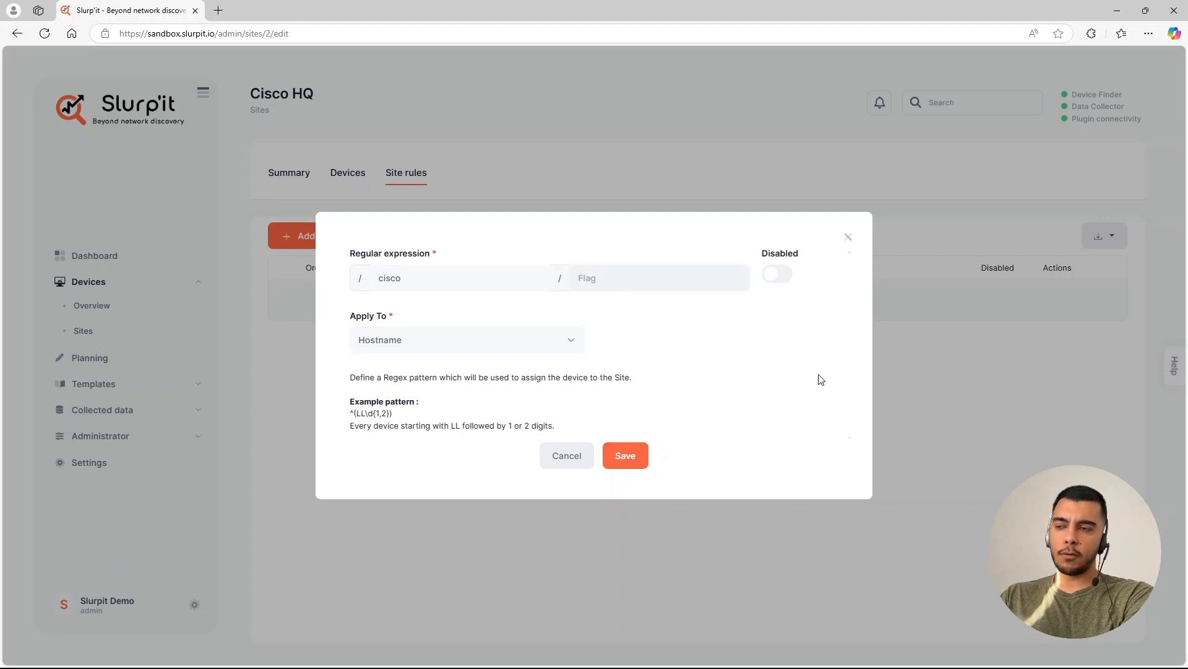
pyautogui.write('i')
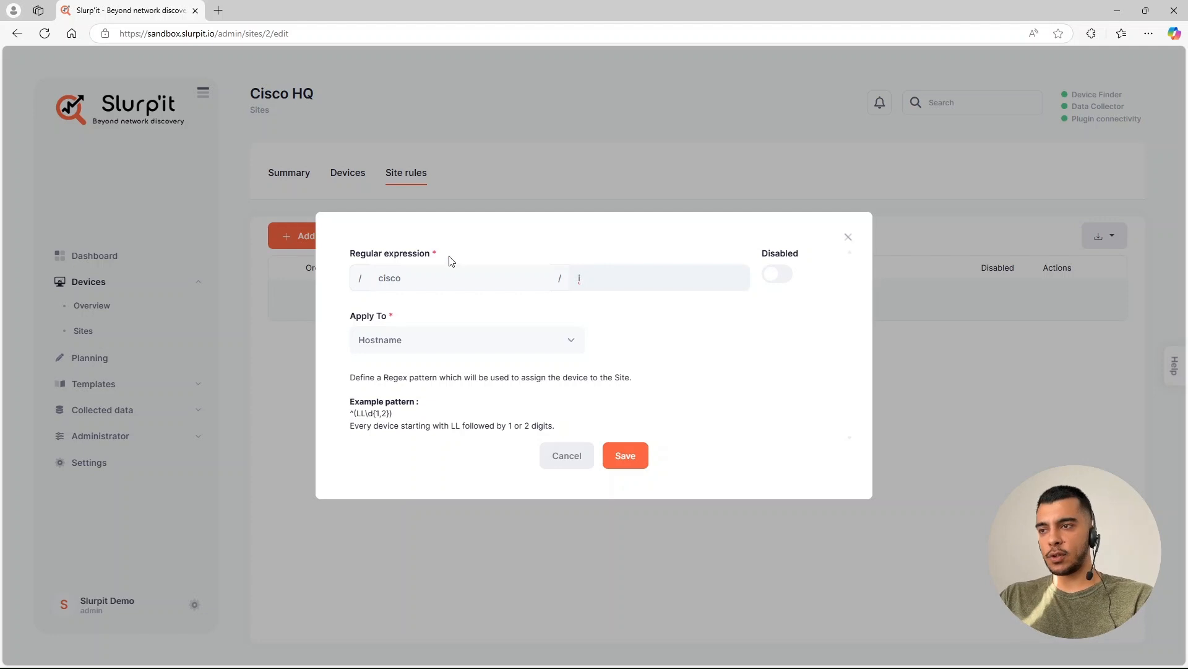
# - Try uppercase CISCO as the rule's pattern and set it back to lowercase cisco
pyautogui.moveTo(406, 277); pyautogui.dragTo(295, 271)
pyautogui.write('CISCO')
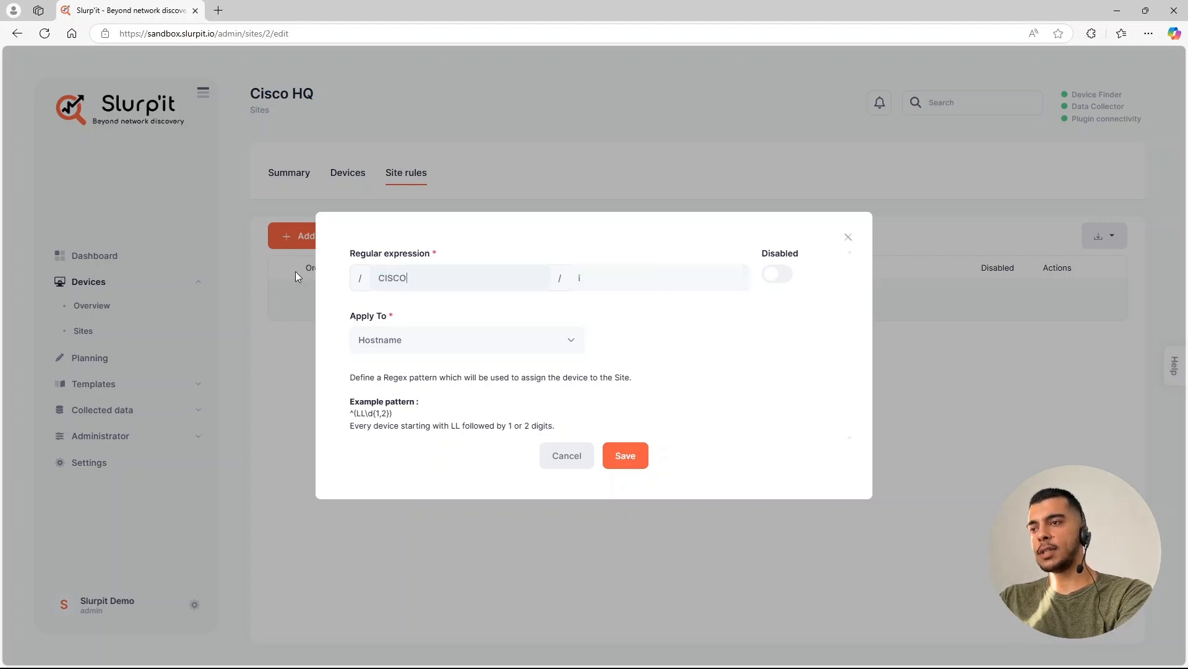
pyautogui.moveTo(419, 283); pyautogui.dragTo(267, 328)
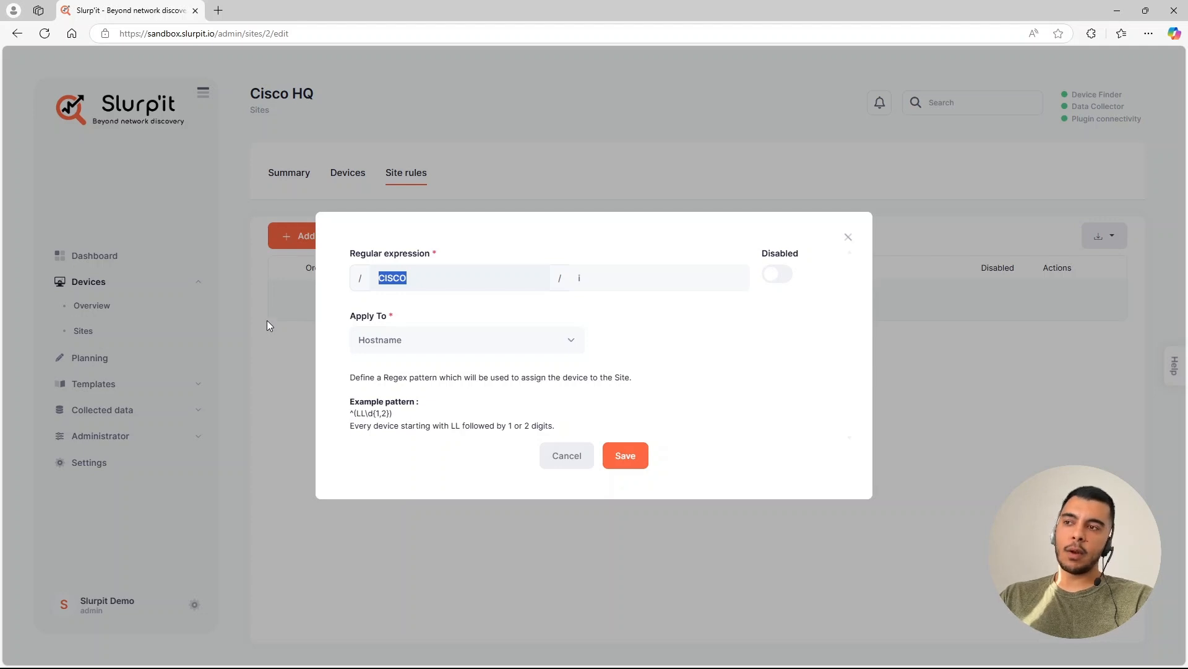
pyautogui.press('BackSpace')
pyautogui.write('cisco')
pyautogui.hotkey('ctrl', 'BackSpace')
pyautogui.write('cisco')
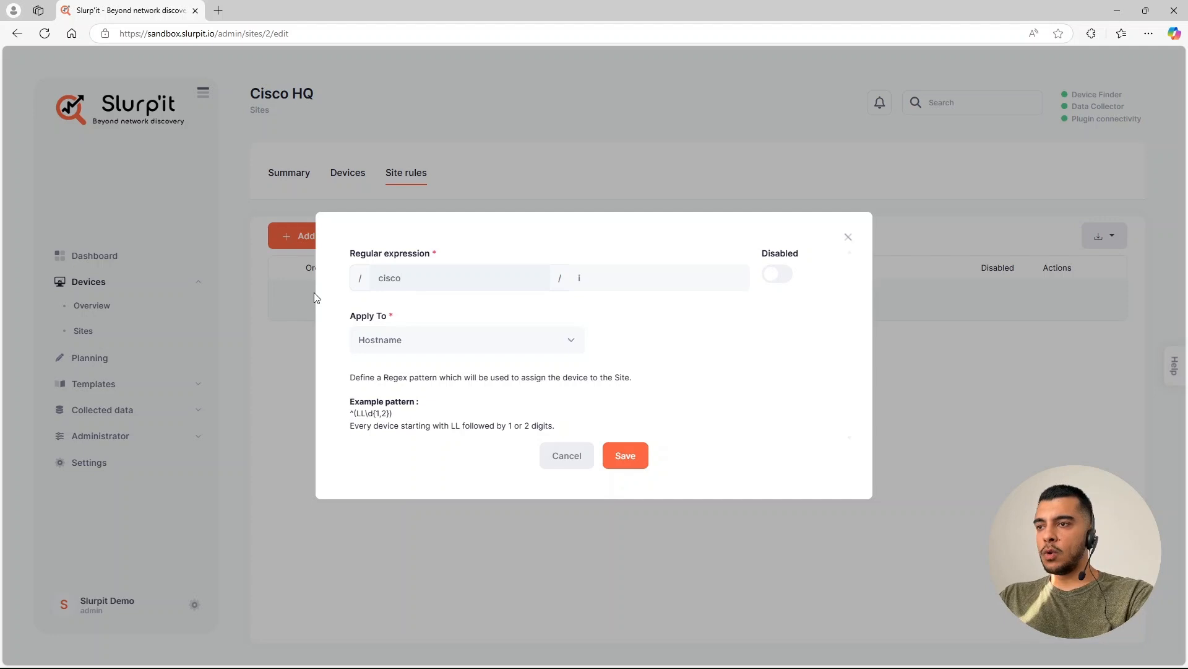
# - Save the new hostname rule for the Cisco HQ site
pyautogui.press('Tab')
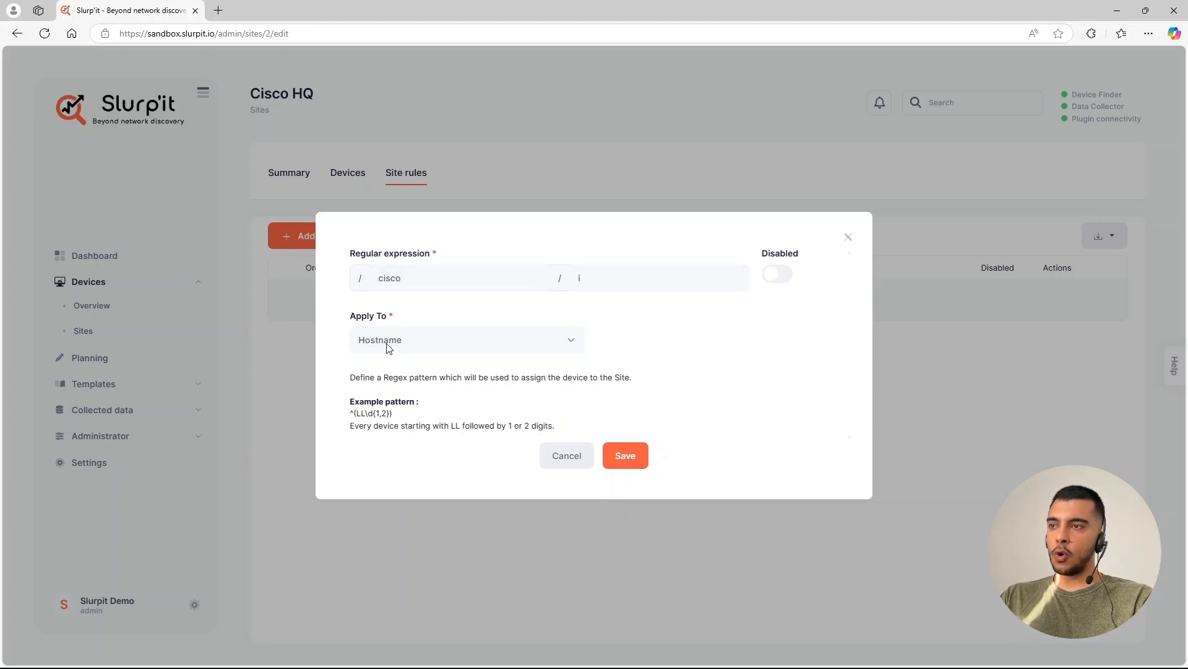
pyautogui.click(626, 455)
pyautogui.moveTo(316, 93); pyautogui.dragTo(250, 94)
pyautogui.click(406, 416)
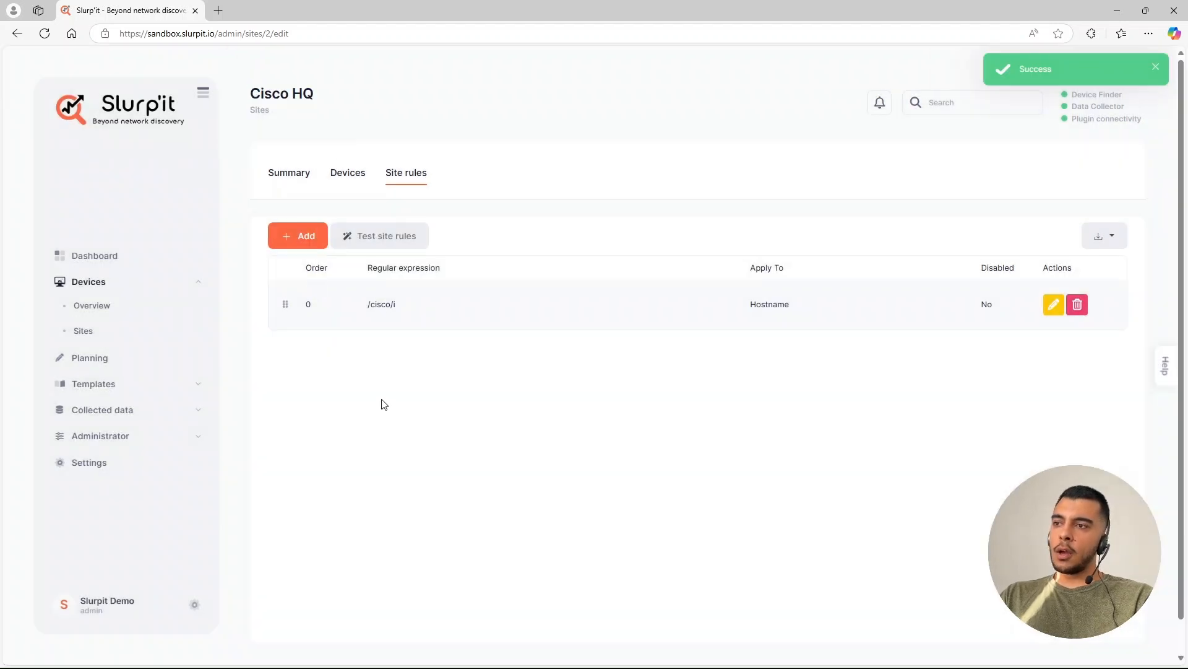
# - Test the site rules against the hostname CISCO
pyautogui.click(391, 241)
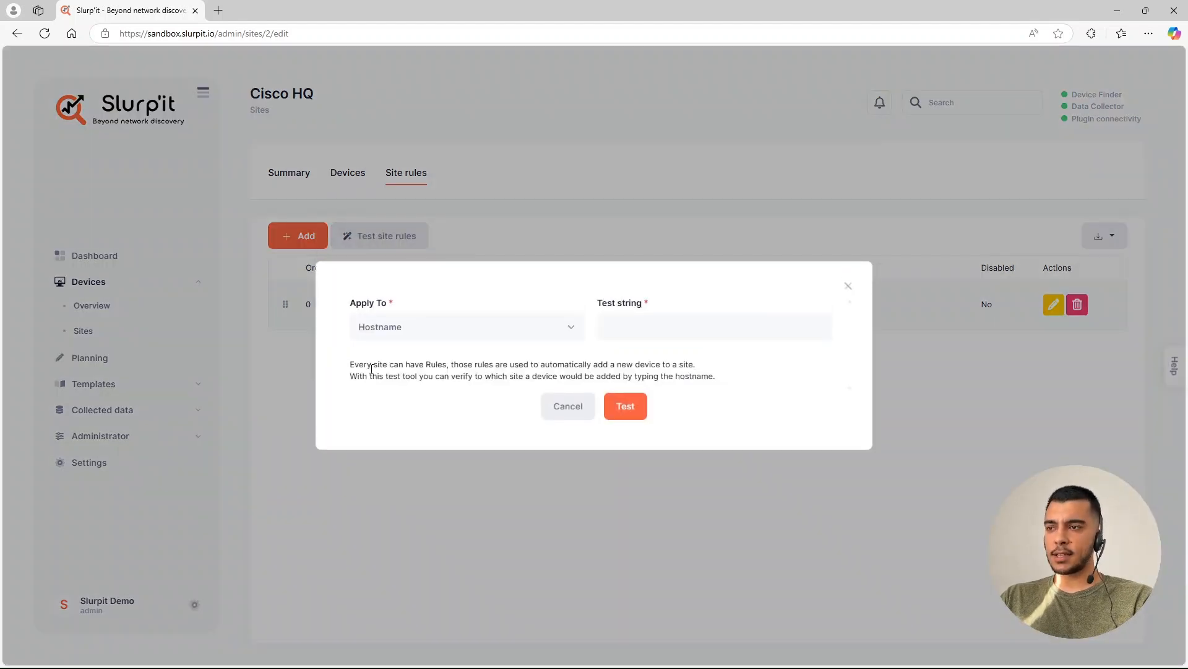
pyautogui.click(623, 331)
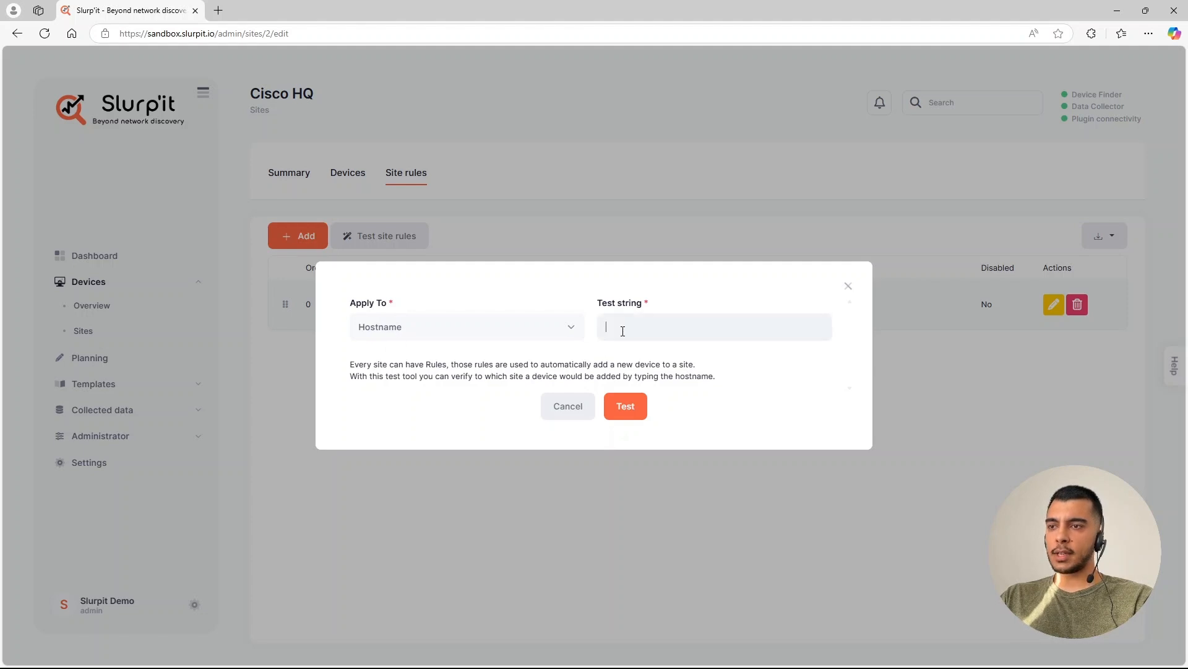
pyautogui.write('CISCO')
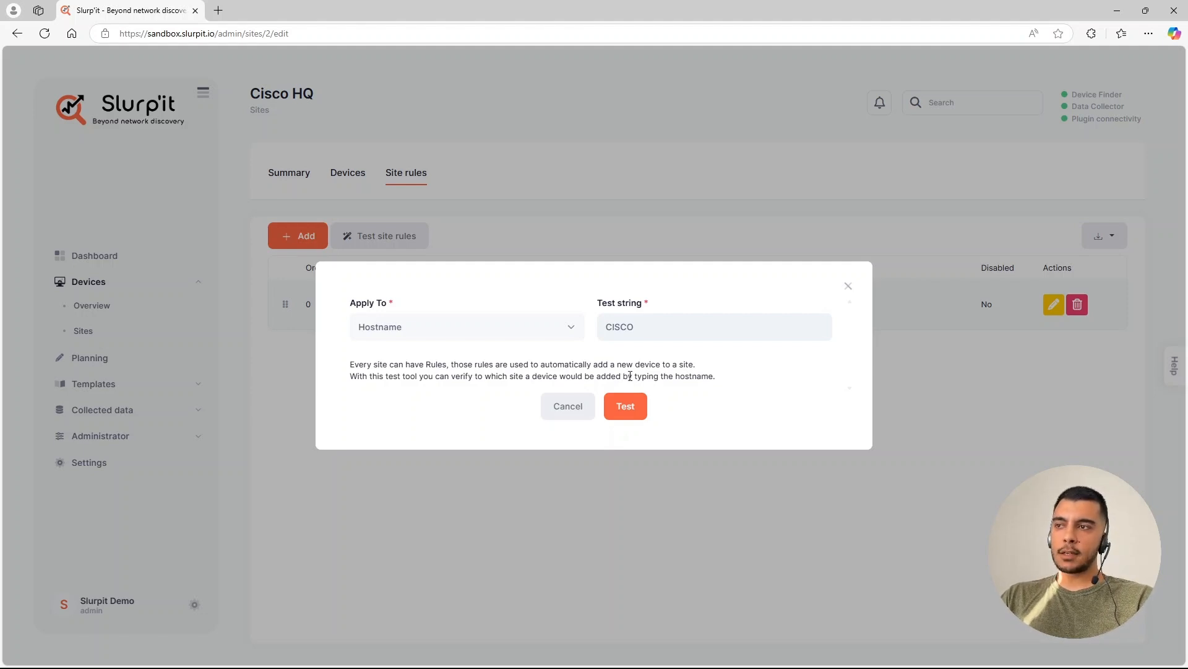
pyautogui.click(640, 413)
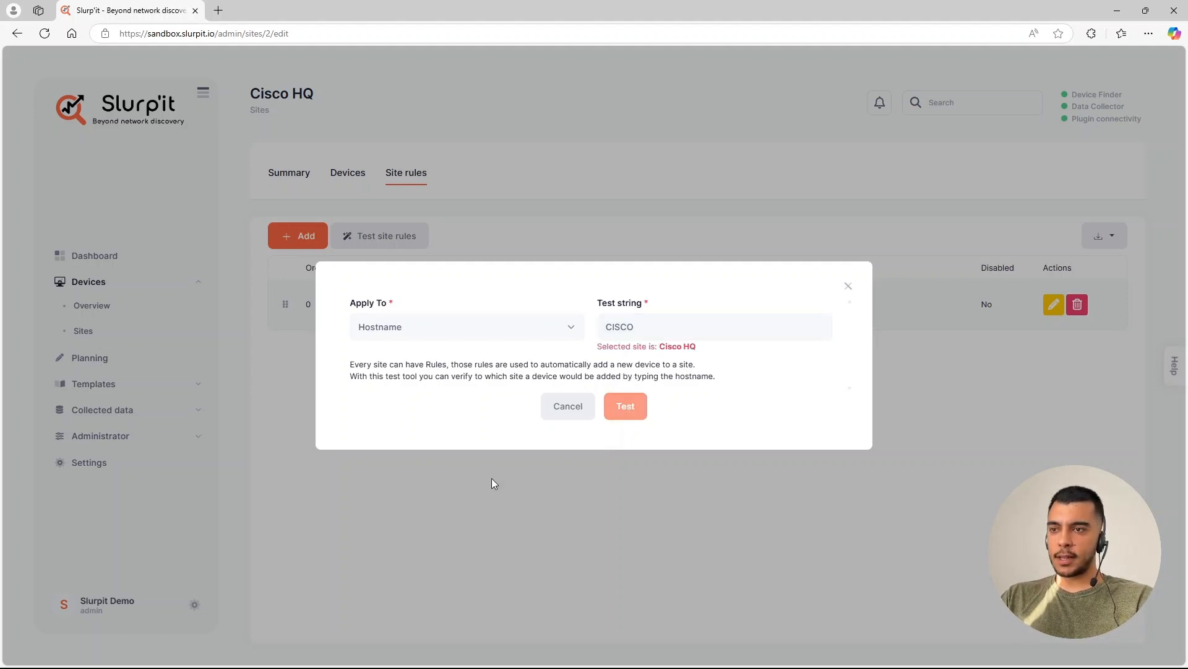
# - Test the site rules against the unrelated hostname ASFKHADF
pyautogui.moveTo(700, 351); pyautogui.dragTo(567, 323)
pyautogui.click(698, 349)
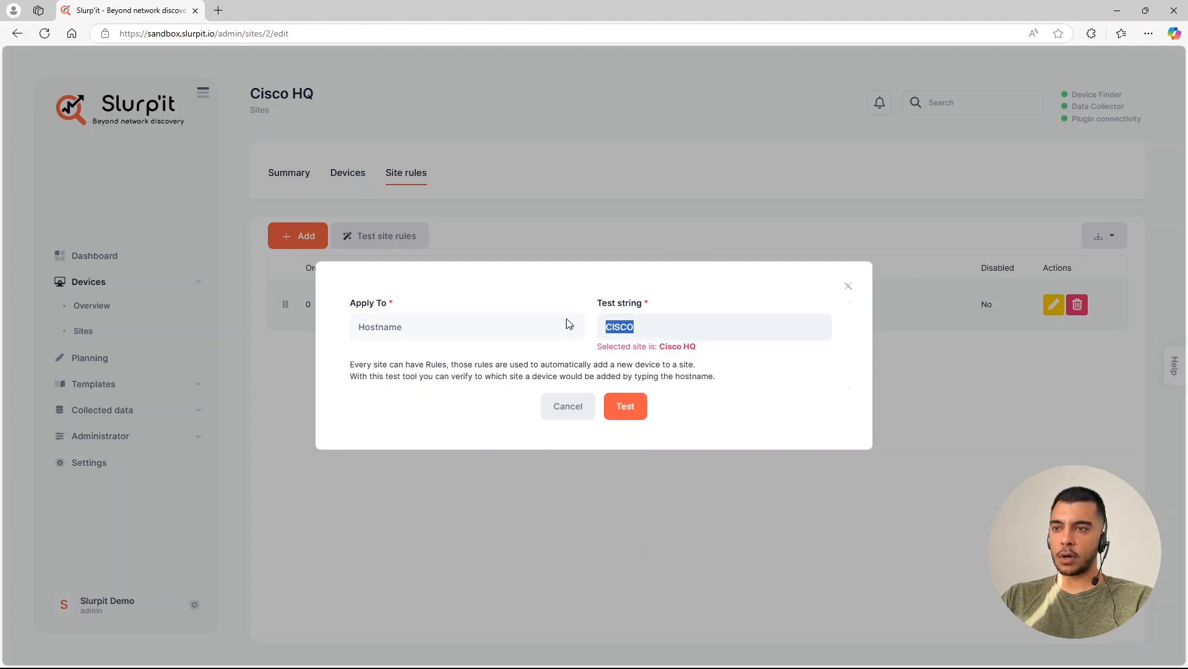
pyautogui.write('ASFKHADF')
pyautogui.press('Return')
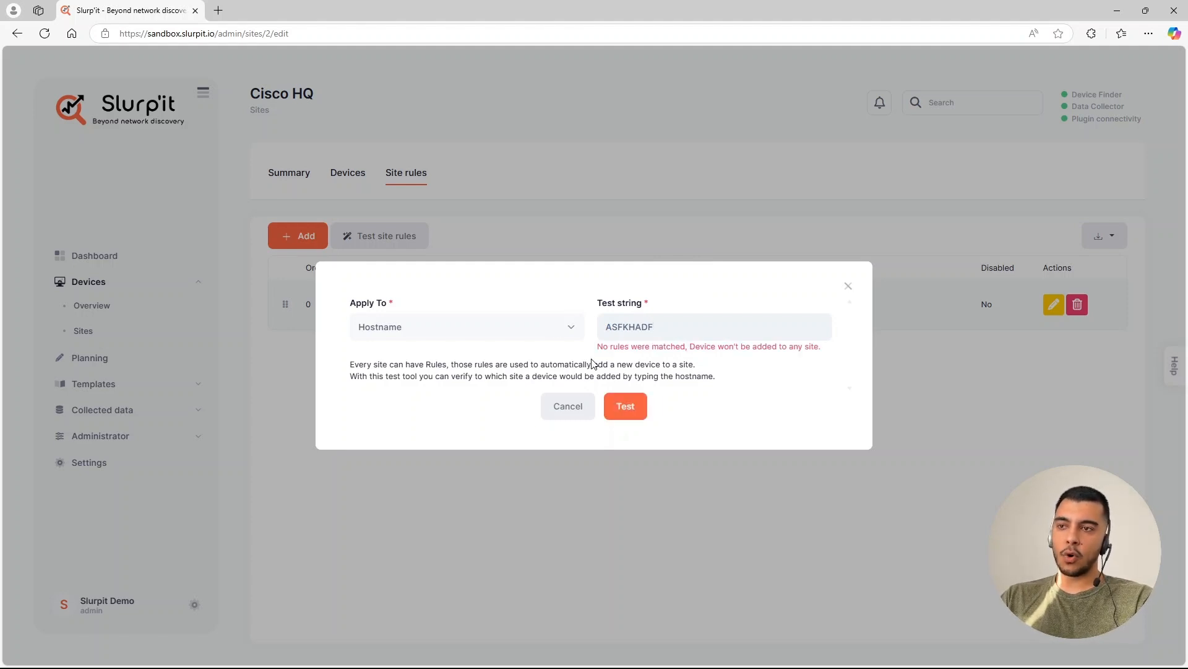
# - Test the site rules against the hostnames CISCO_XR and XR_CISCO
pyautogui.moveTo(664, 320); pyautogui.dragTo(480, 323)
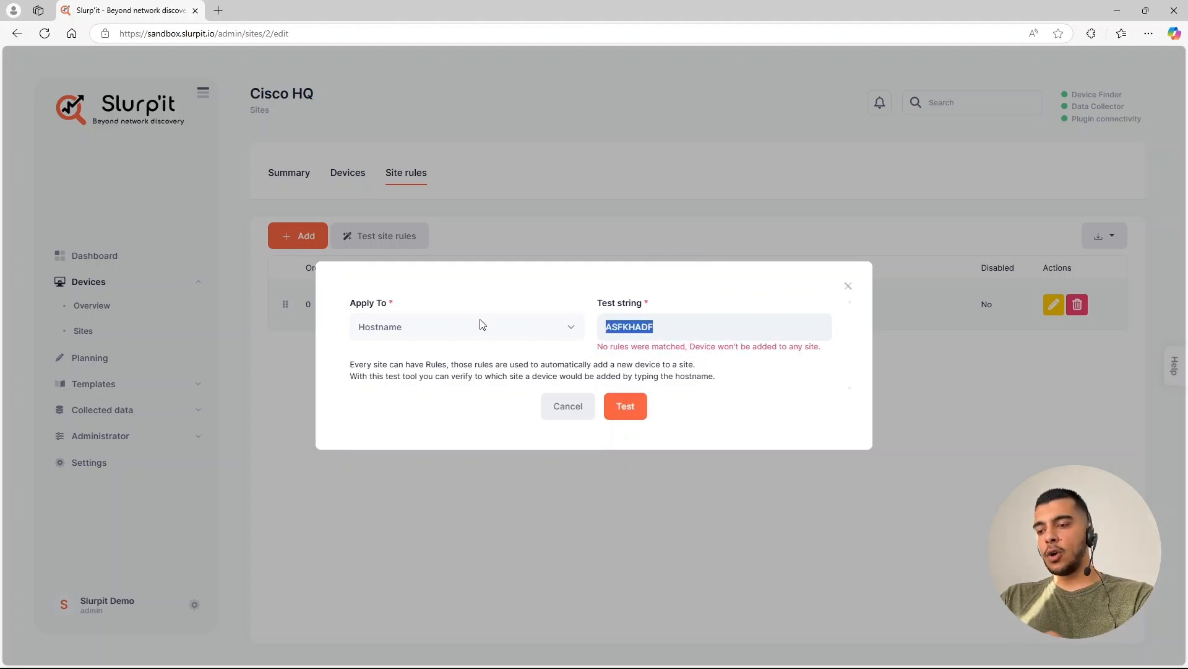
pyautogui.write('CISCO_XR')
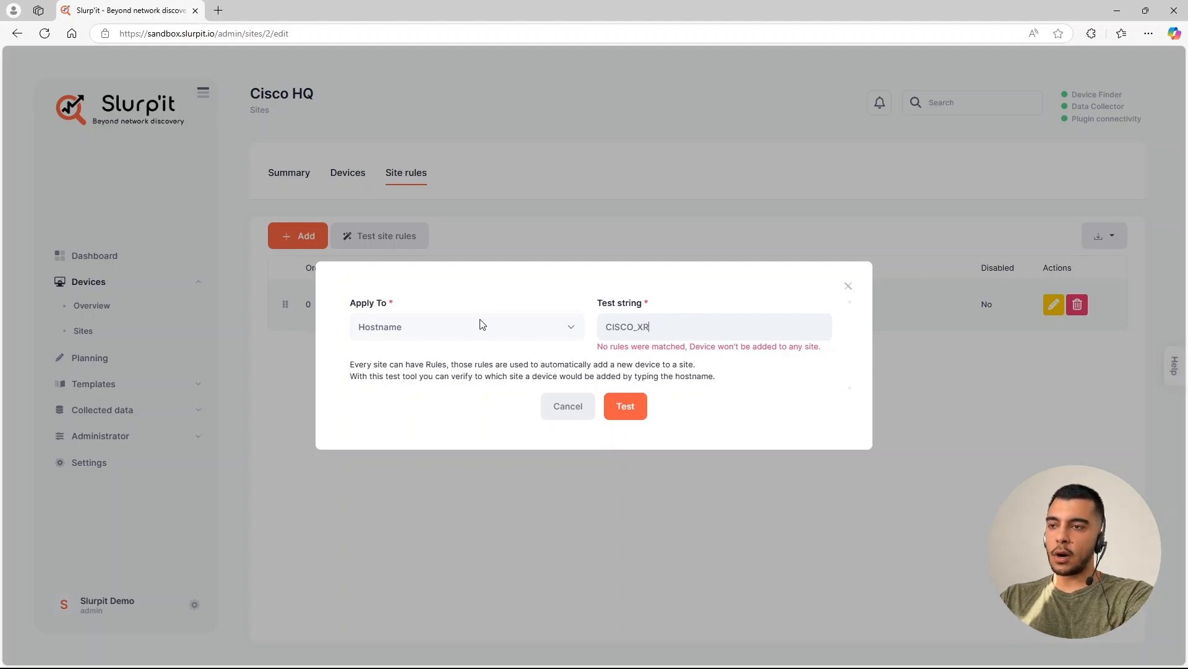
pyautogui.press('Return')
pyautogui.hotkey('ctrl', 'a')
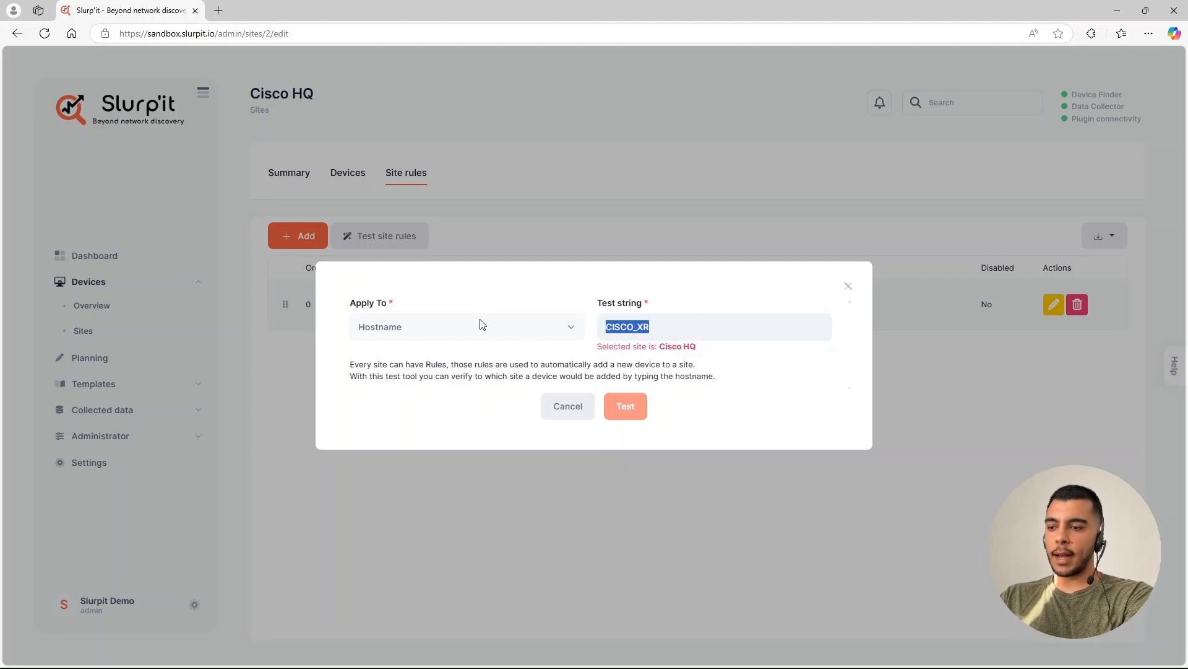
pyautogui.write('XR_CISCO')
pyautogui.press('Return')
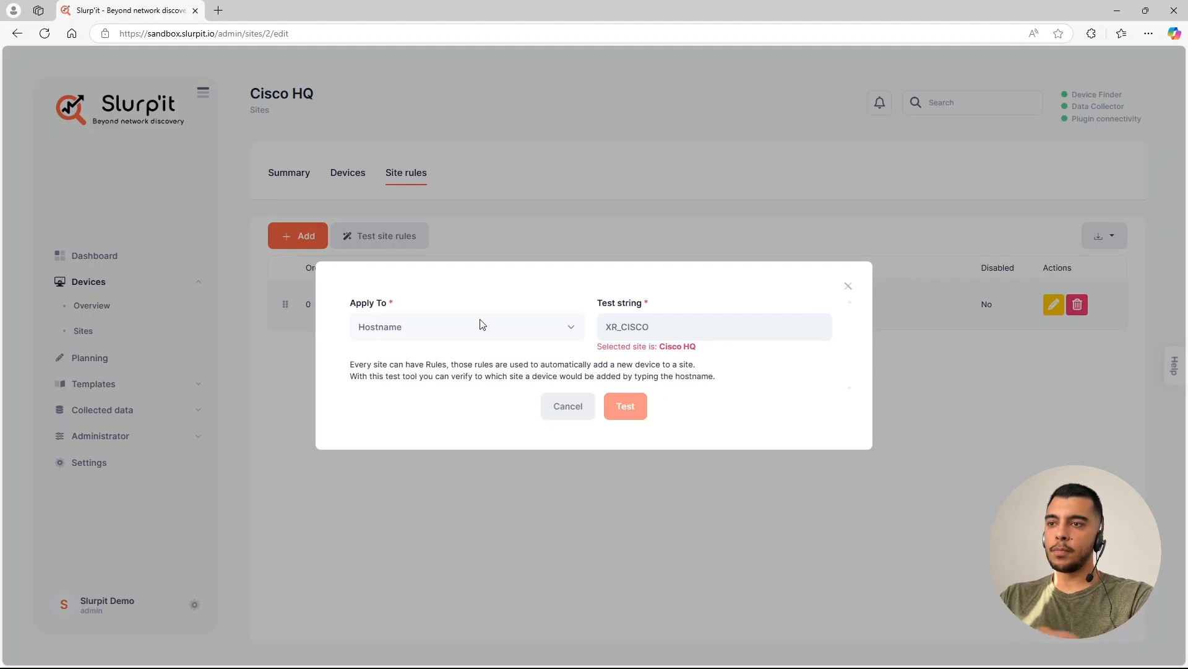
pyautogui.moveTo(650, 327); pyautogui.dragTo(621, 327)
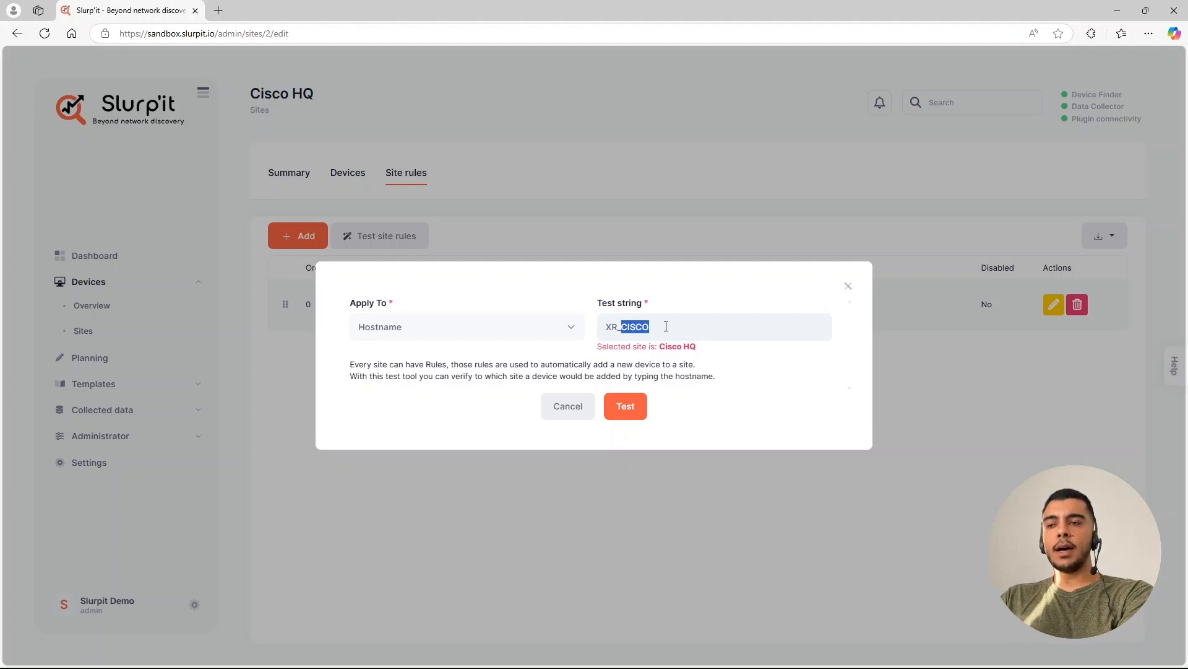
# - Test the site rules against the hostname XR_cisco and close the rule tester
pyautogui.write('cisco')
pyautogui.press('Return')
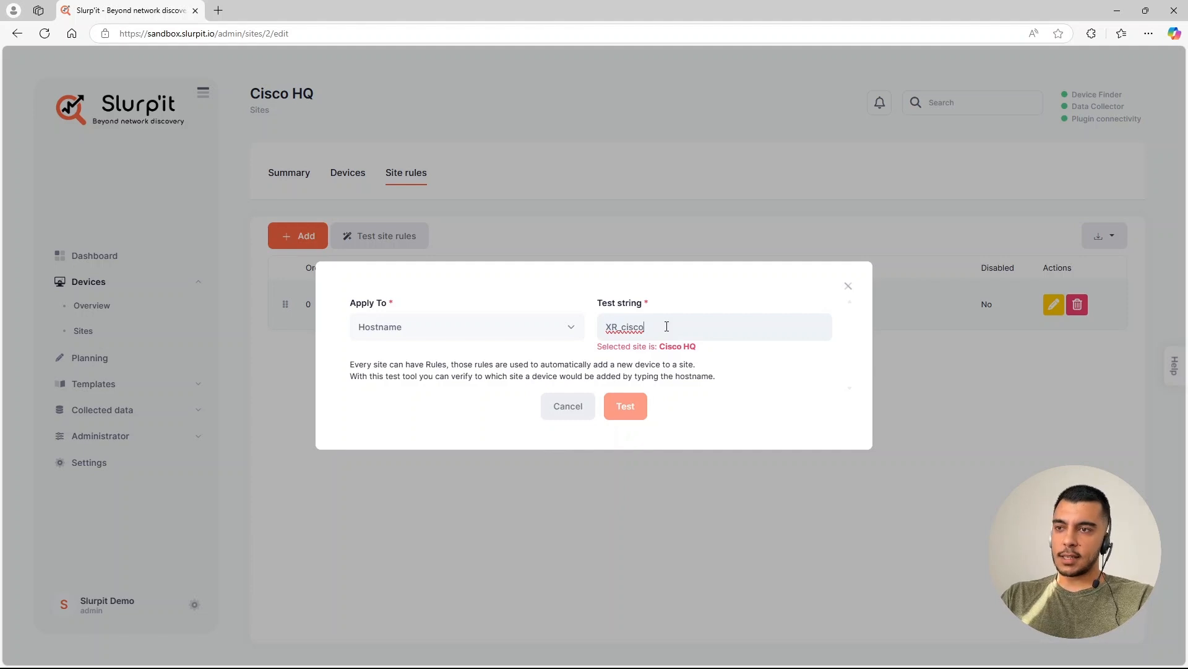
pyautogui.click(848, 285)
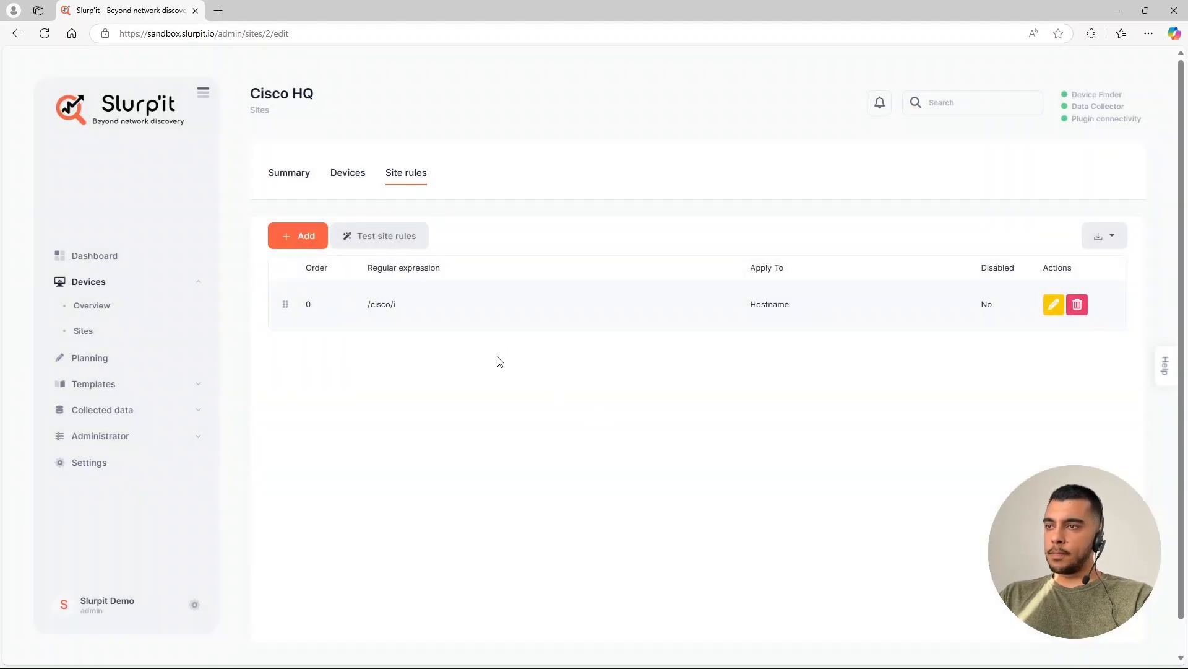
# - View the Cisco HQ summary map and choose Yes for Disable the Site Map in the general settings
pyautogui.click(292, 185)
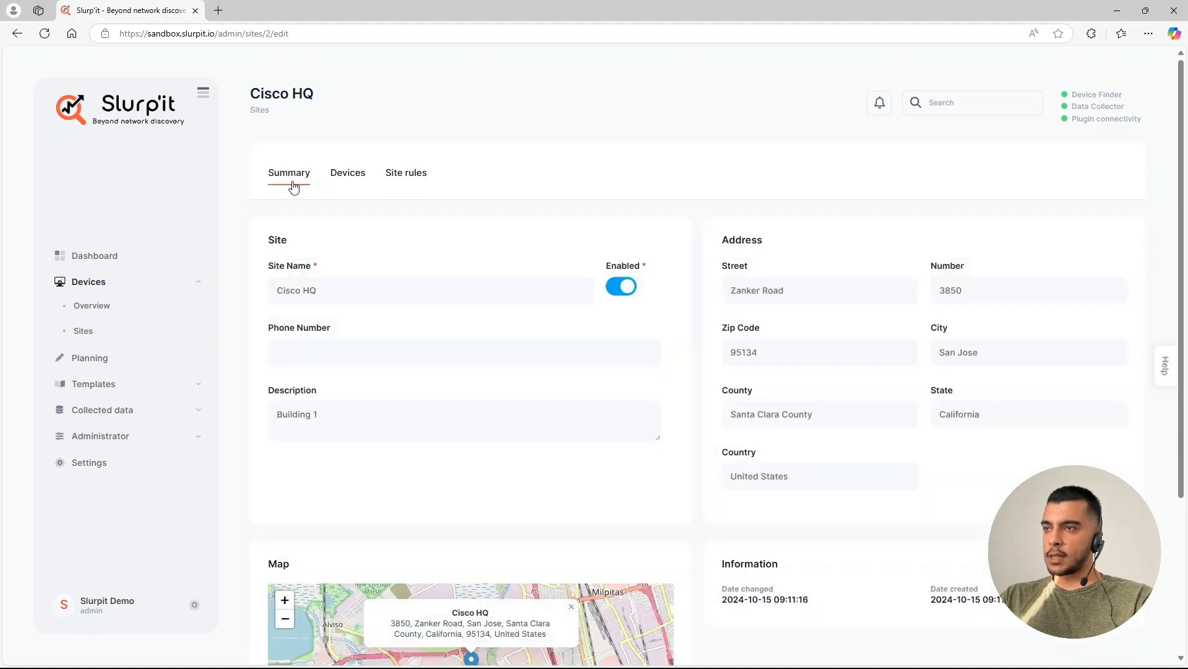
pyautogui.scroll(-3, 502, 490)
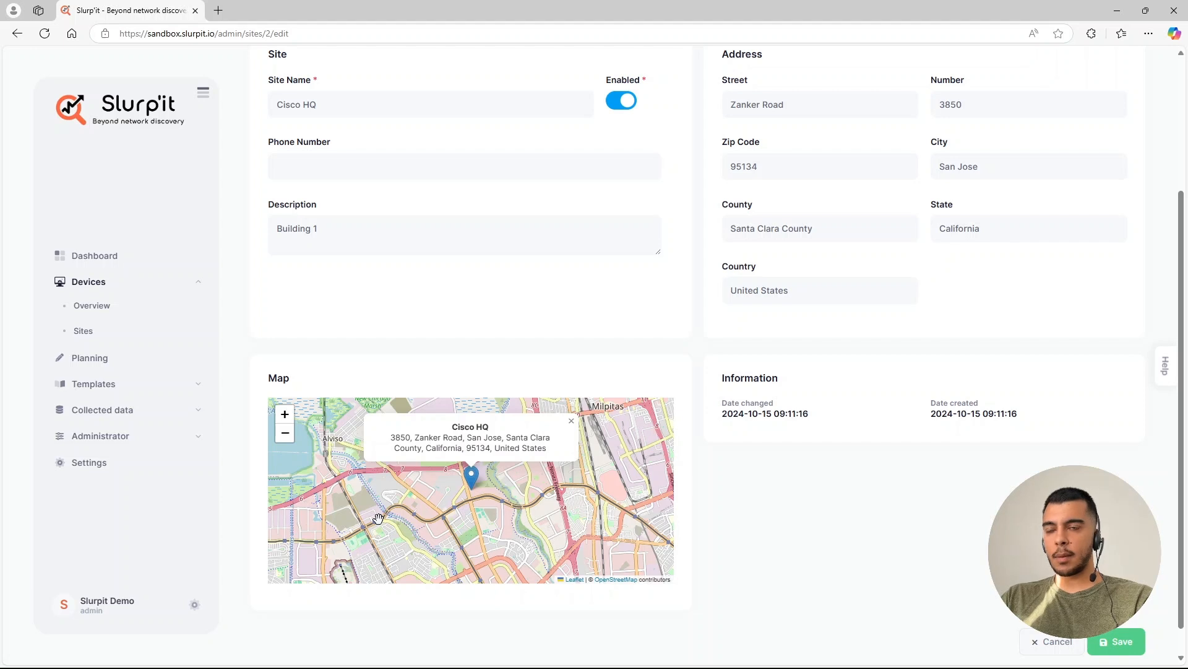
pyautogui.click(90, 468)
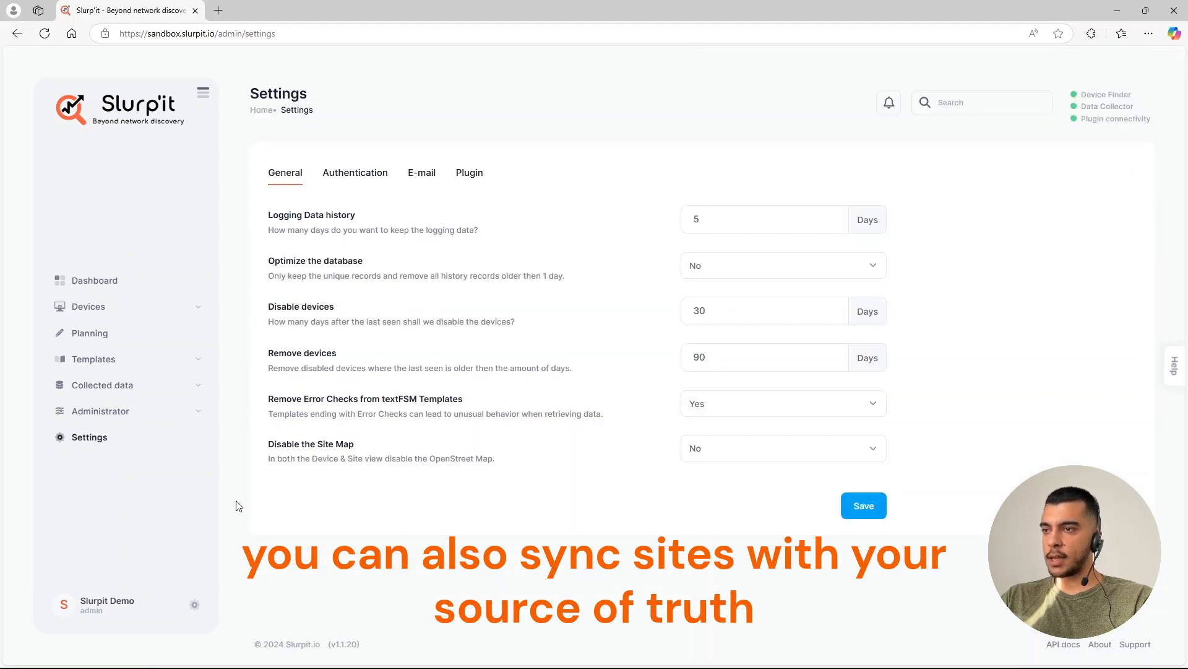
pyautogui.click(698, 455)
pyautogui.click(715, 476)
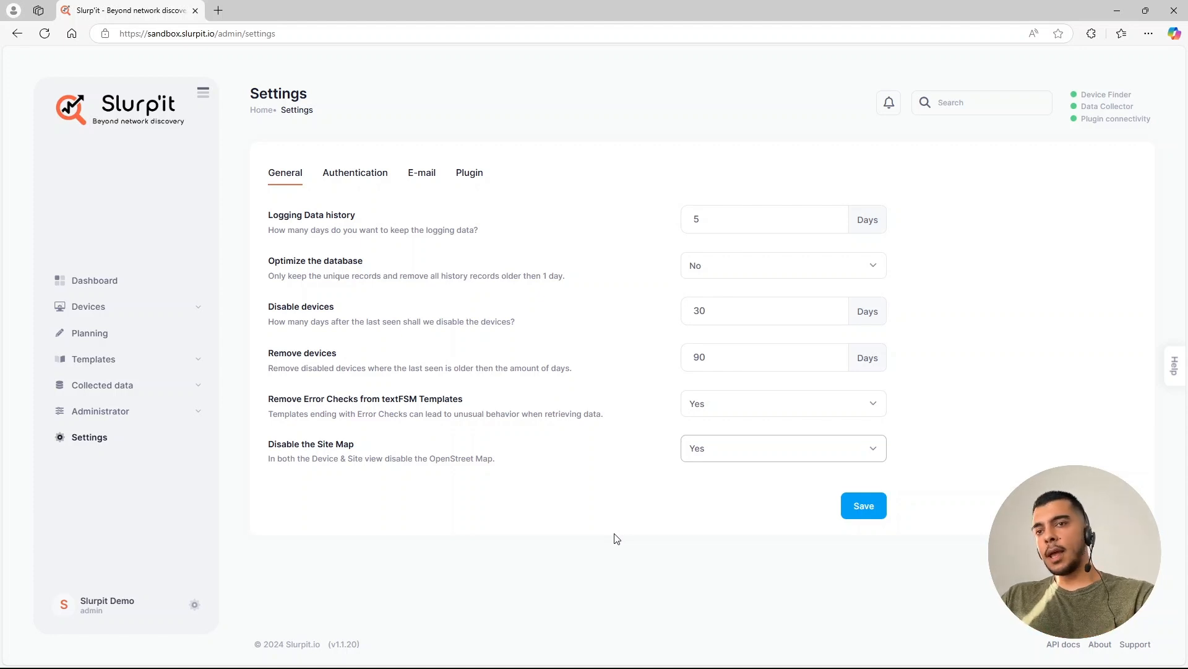
# - Open Slurp'it's API documentation and find the Sites endpoints
pyautogui.click(1168, 375)
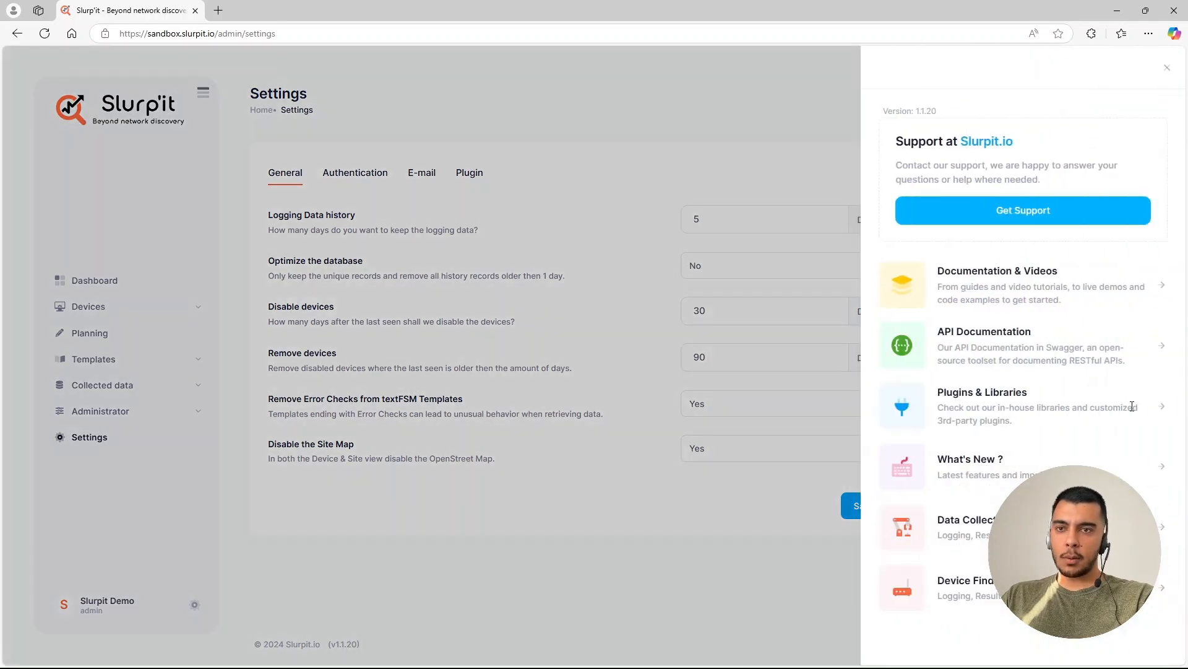
pyautogui.click(968, 340)
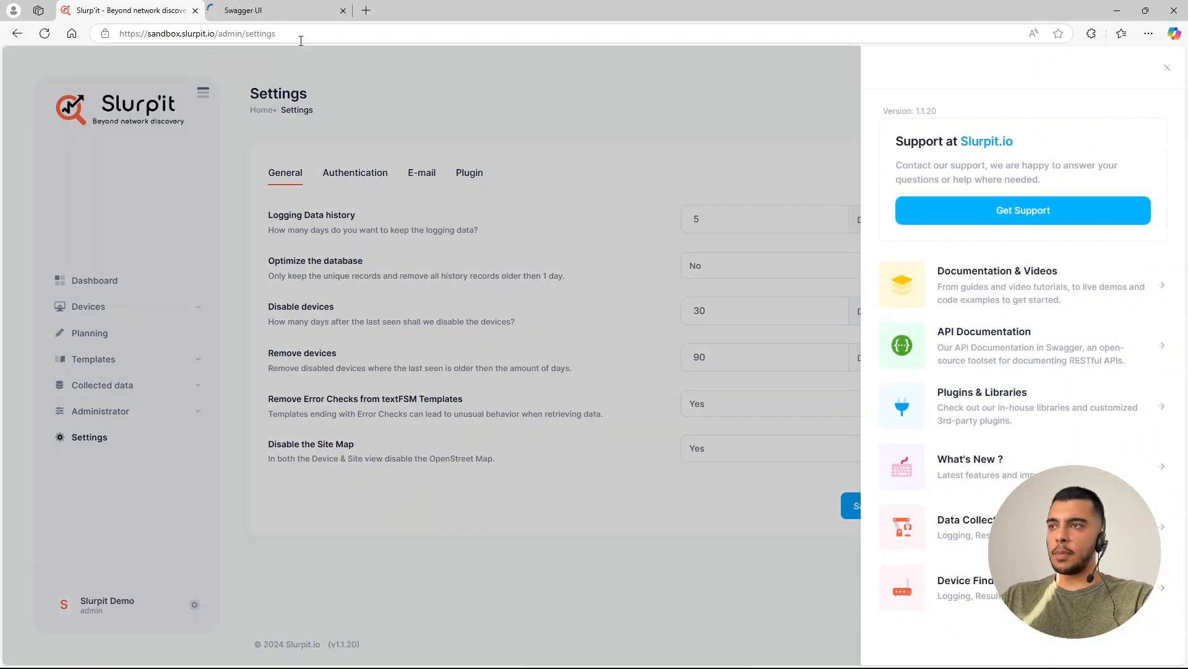
pyautogui.scroll(-5, 297, 334)
pyautogui.scroll(-14, 211, 449)
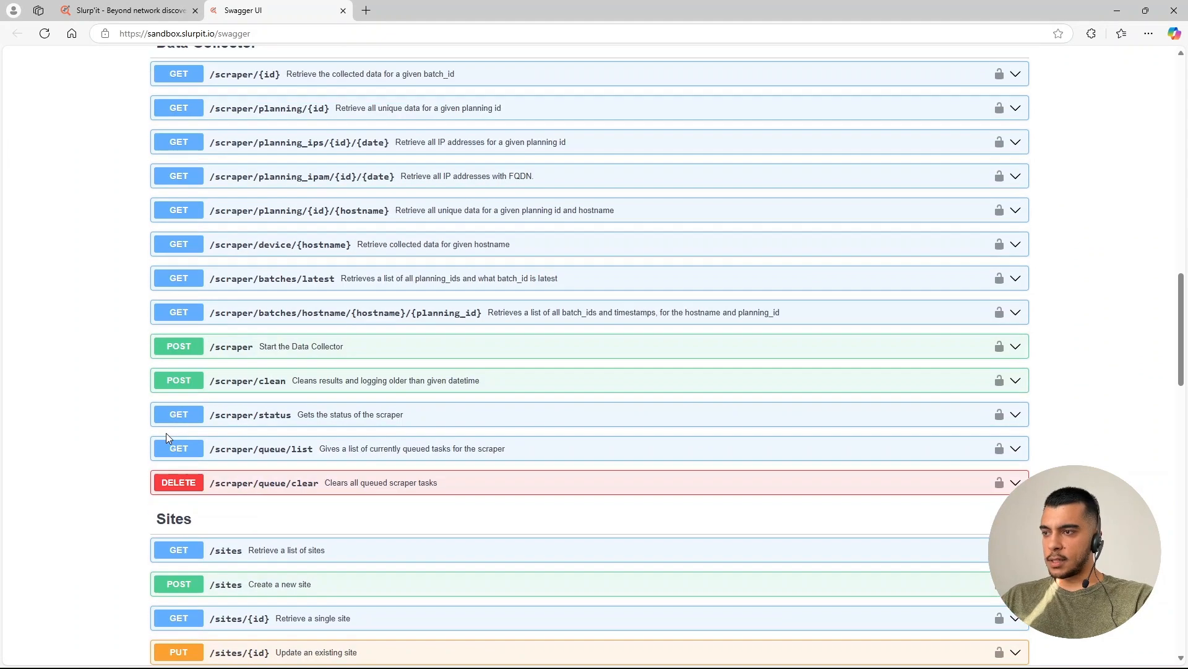
pyautogui.scroll(-5, 166, 432)
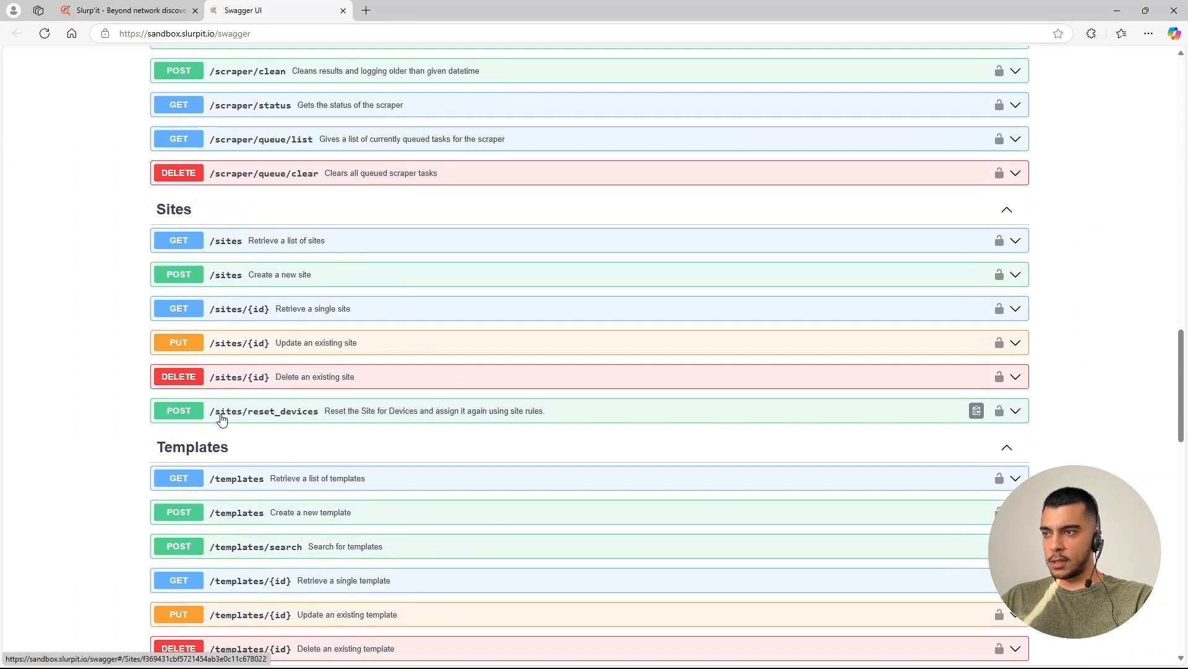
# - Execute the GET /sites request in Swagger without offset or limit values and review the response body
pyautogui.click(231, 248)
pyautogui.scroll(-4, 250, 356)
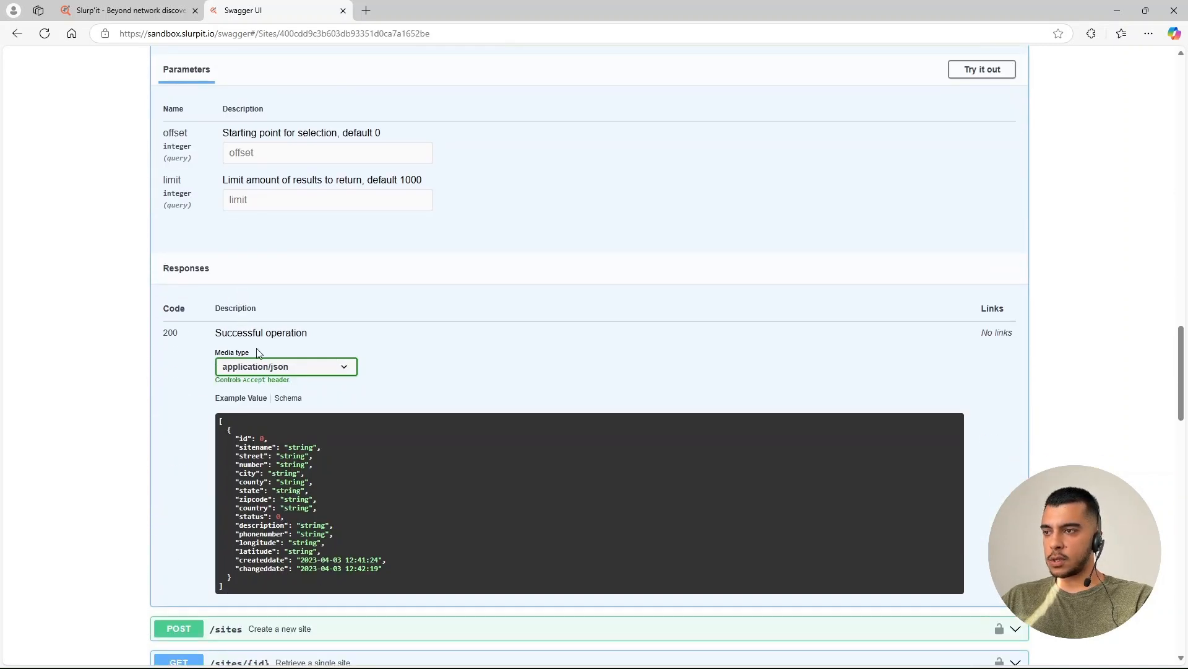
pyautogui.scroll(1, 466, 421)
pyautogui.scroll(3, 466, 421)
pyautogui.click(979, 259)
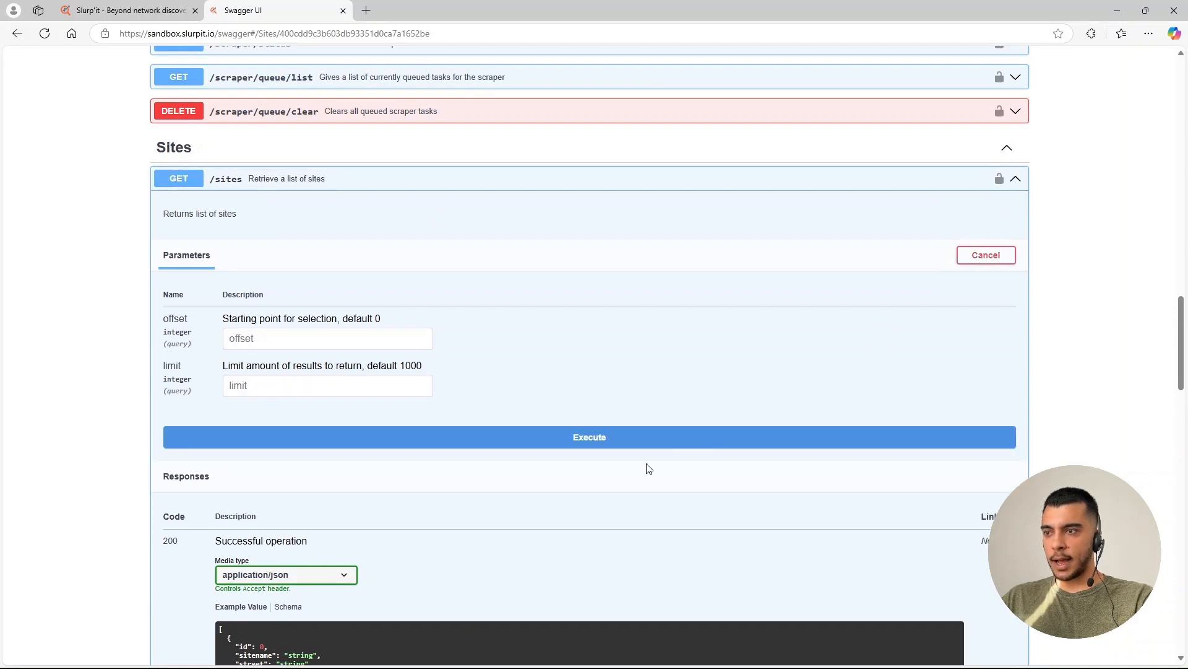
pyautogui.click(579, 443)
pyautogui.scroll(-4, 339, 624)
pyautogui.scroll(-3, 339, 624)
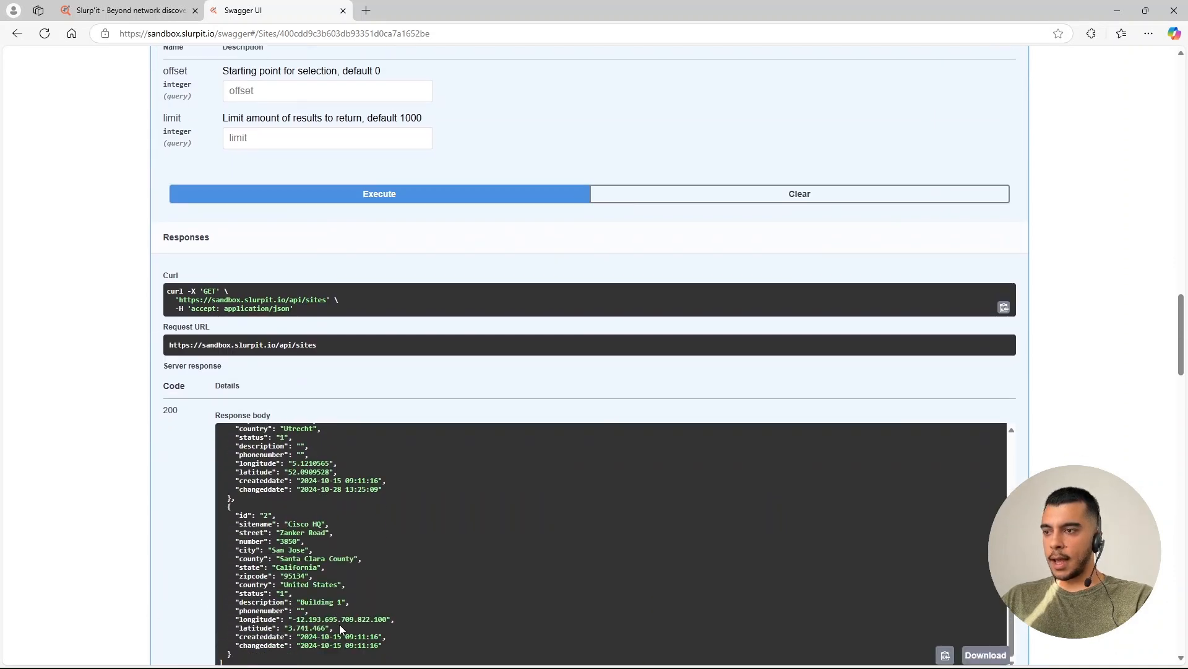
pyautogui.scroll(2, 390, 644)
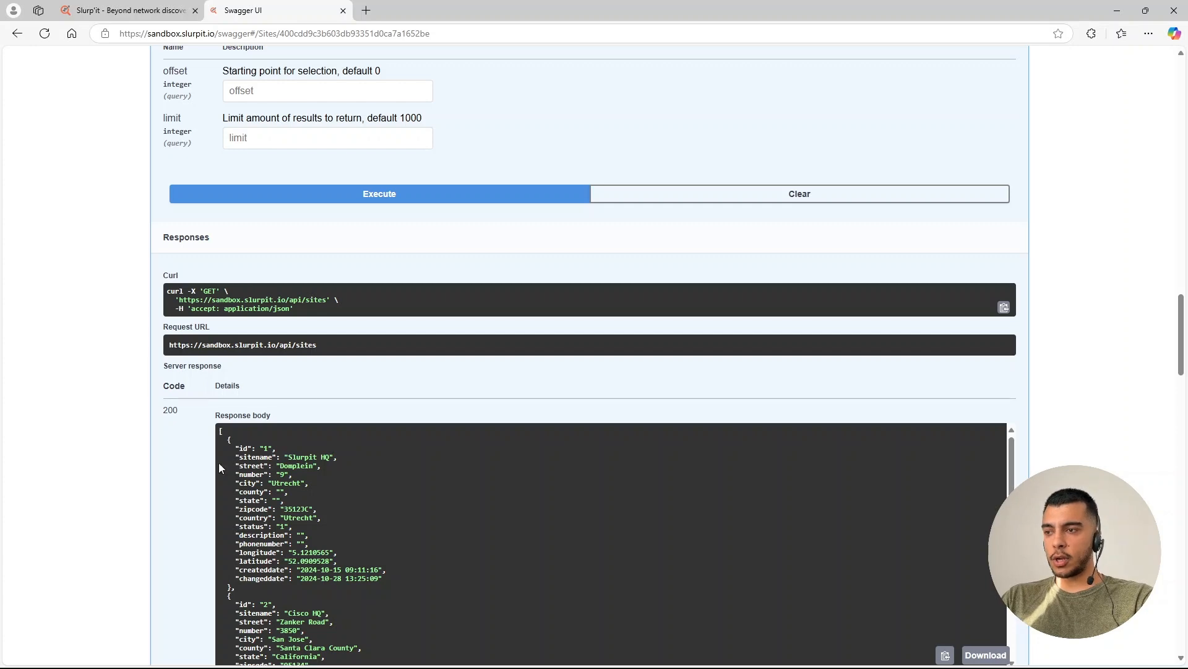
# - Switch to the terminal and list the files in the slurpit folder
pyautogui.click(567, 663)
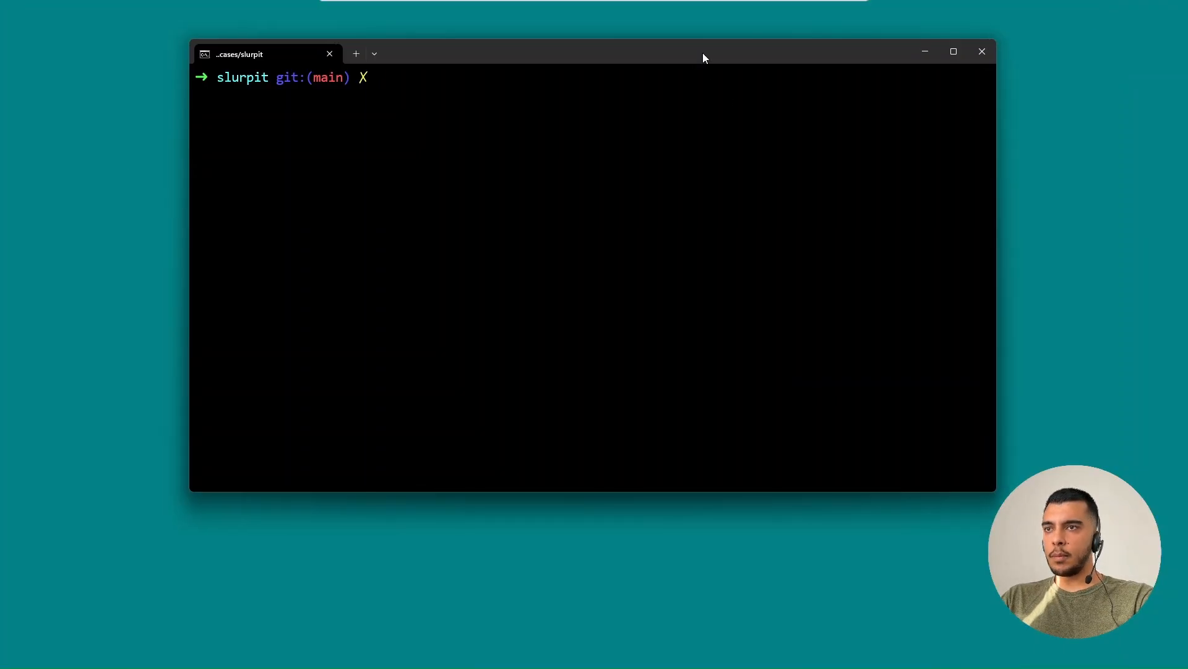
pyautogui.press('Return')
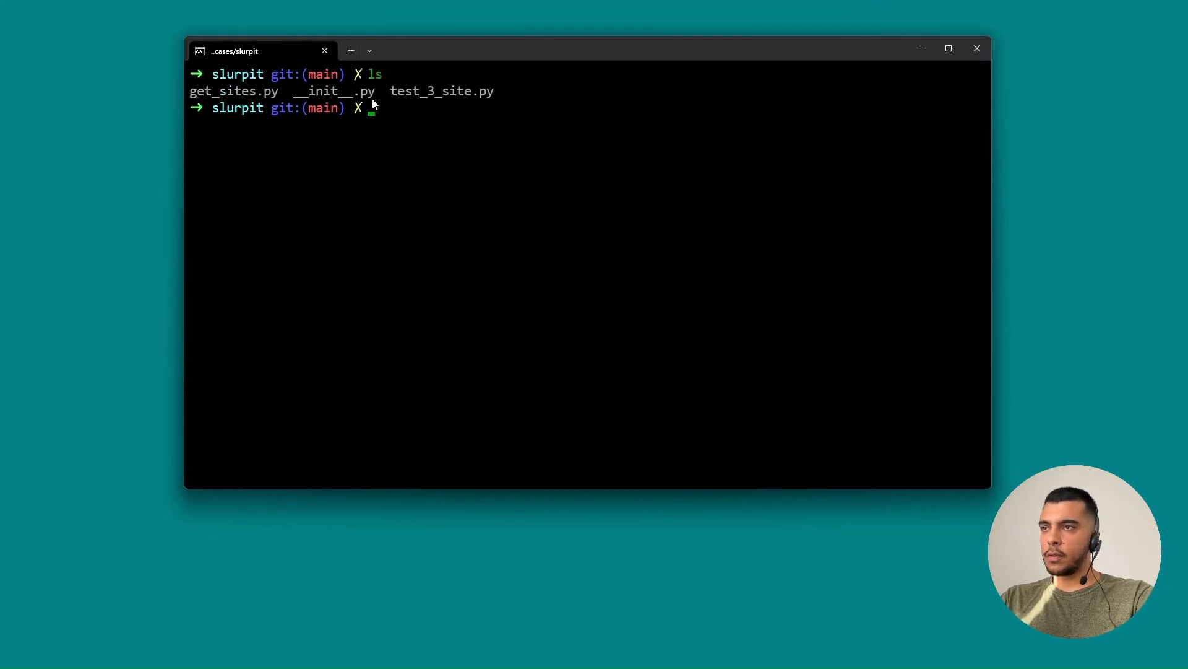
pyautogui.moveTo(396, 92); pyautogui.dragTo(491, 95)
pyautogui.hotkey('ctrl', 'c')
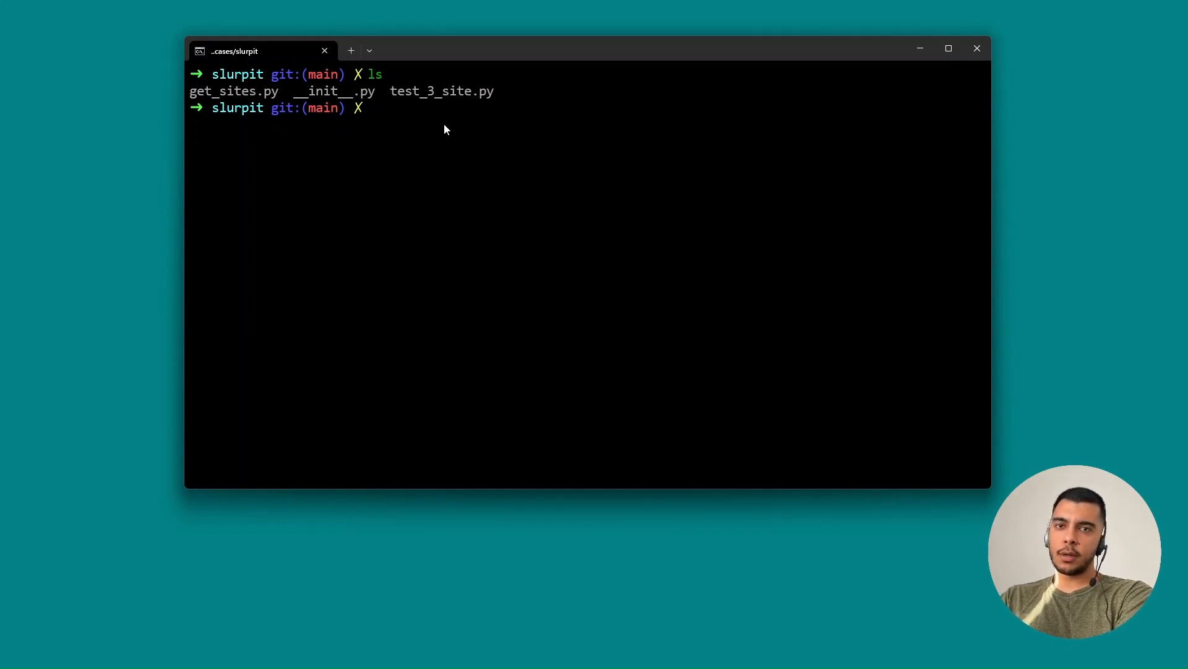
# - Open test_3_site.py in vim
pyautogui.write('vim')
pyautogui.press('Right')
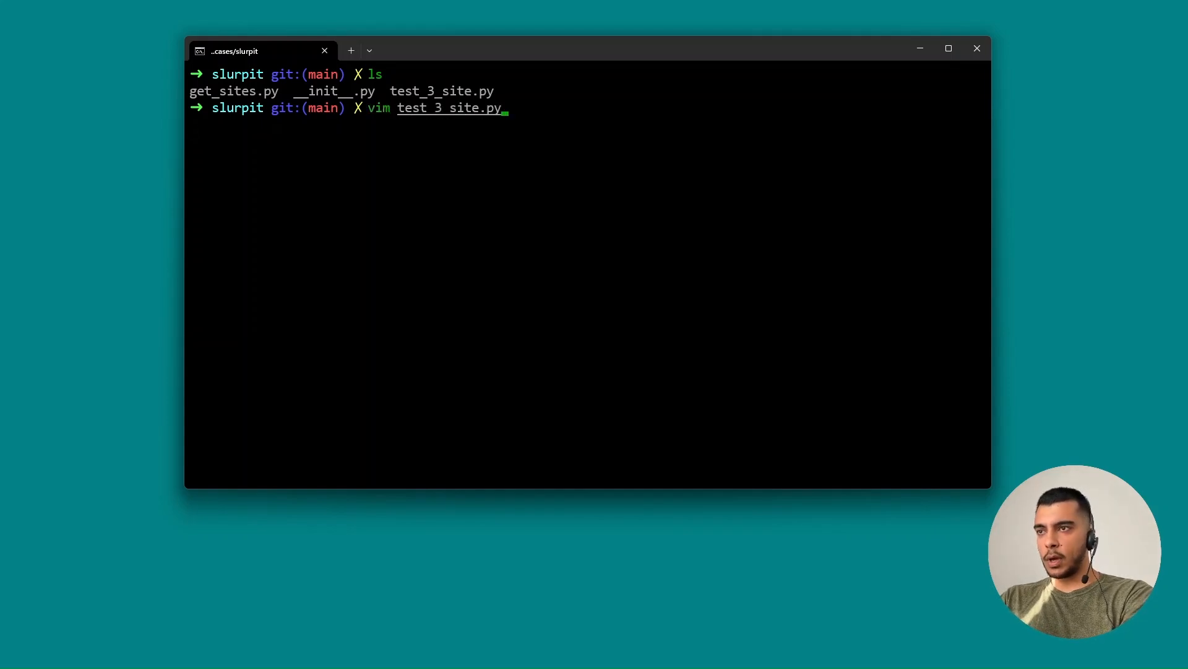
pyautogui.press('Return')
pyautogui.press('e')
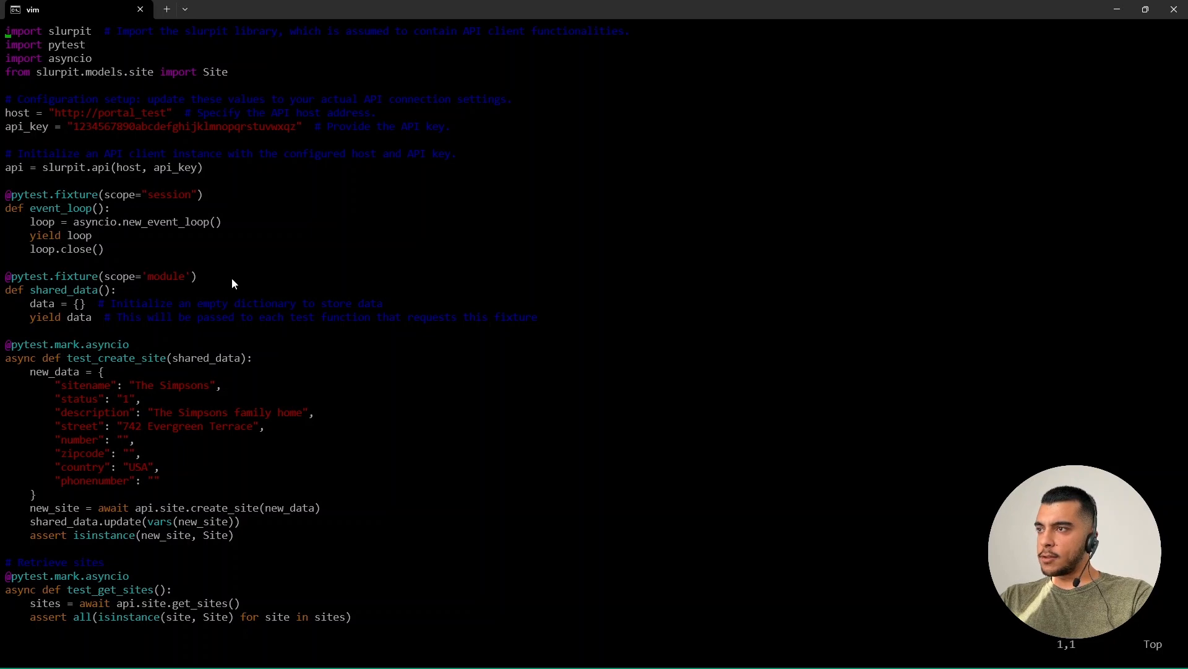
# - Examine the script's API connection settings and its functions for creating, retrieving, exporting, updating and deleting sites
pyautogui.moveTo(306, 128); pyautogui.dragTo(8, 118)
pyautogui.click(62, 142)
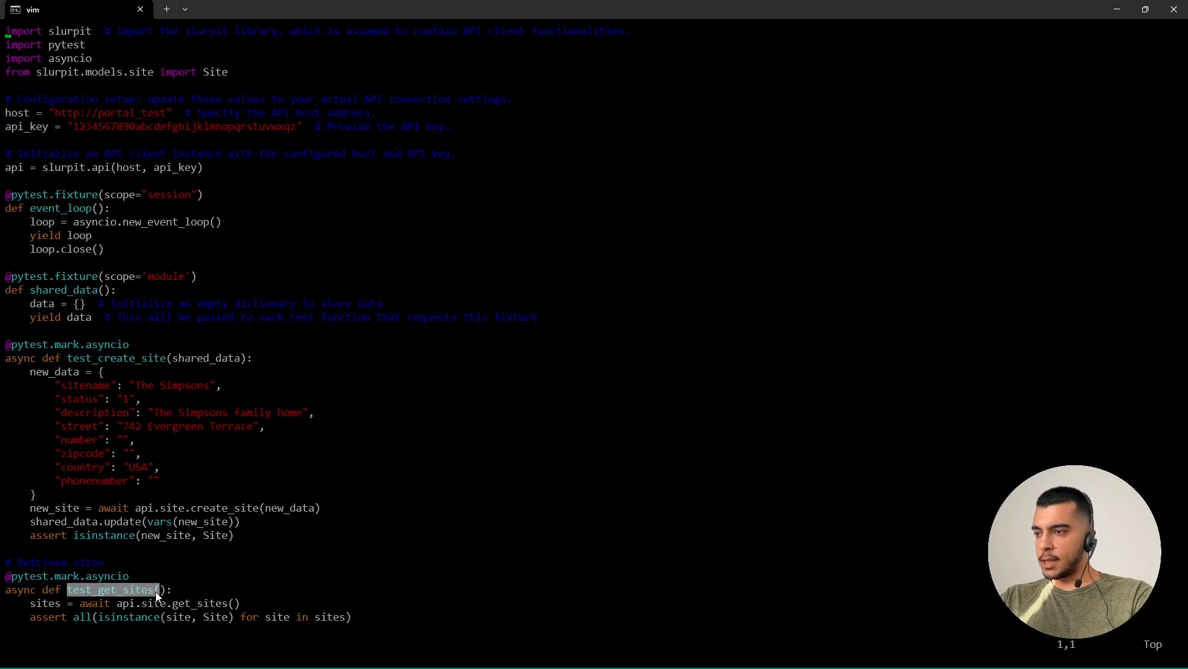
pyautogui.click(176, 571)
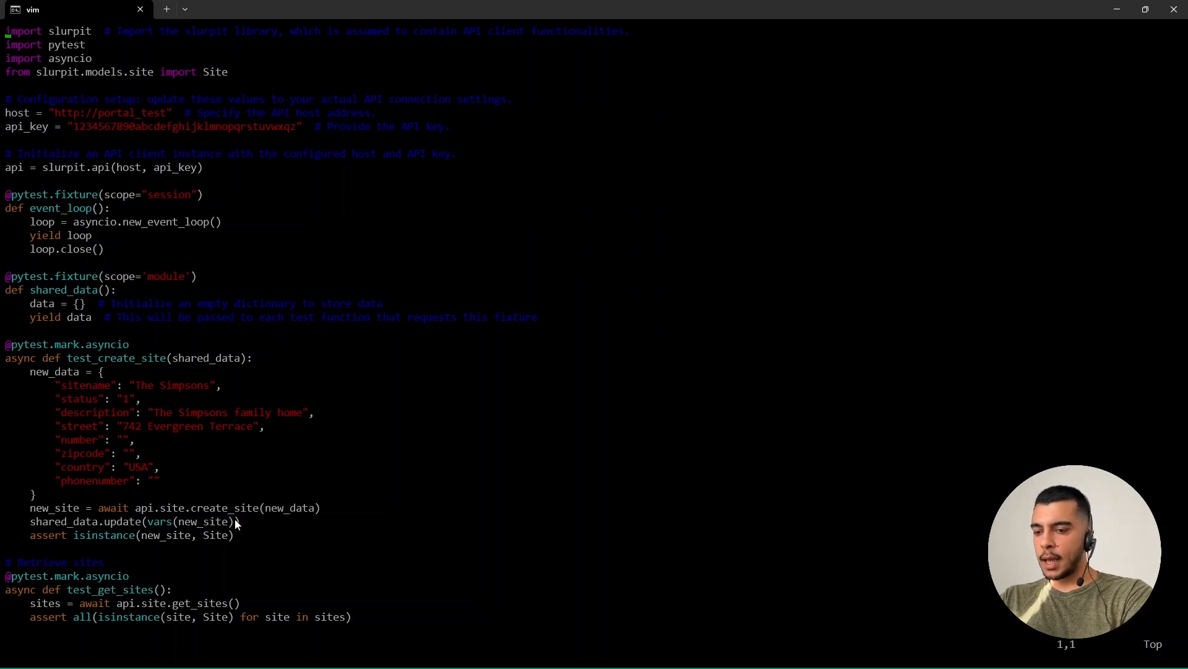
pyautogui.hotkey('ctrl', 'd')
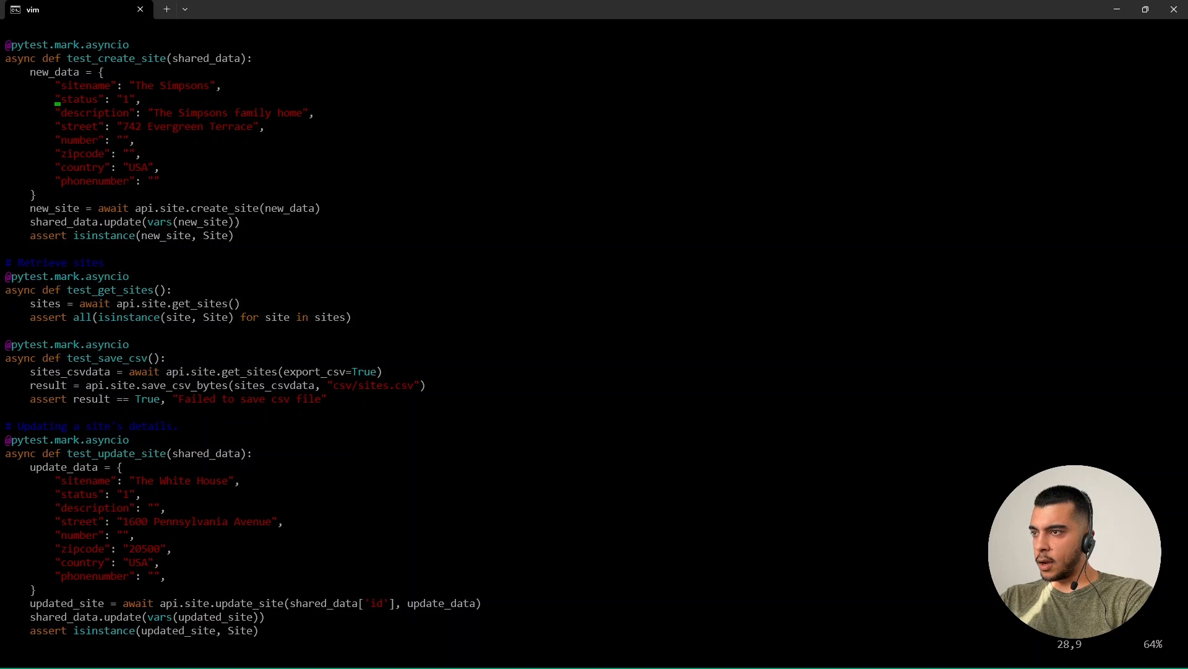
pyautogui.moveTo(68, 359); pyautogui.dragTo(147, 363)
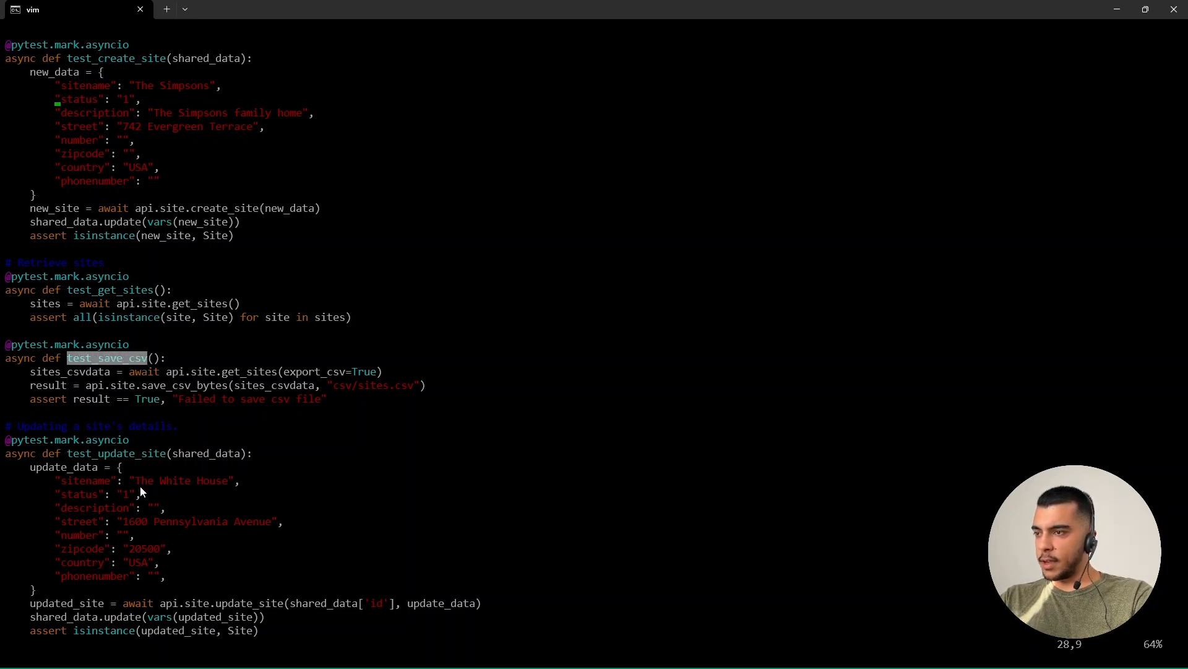
pyautogui.moveTo(69, 453); pyautogui.dragTo(168, 452)
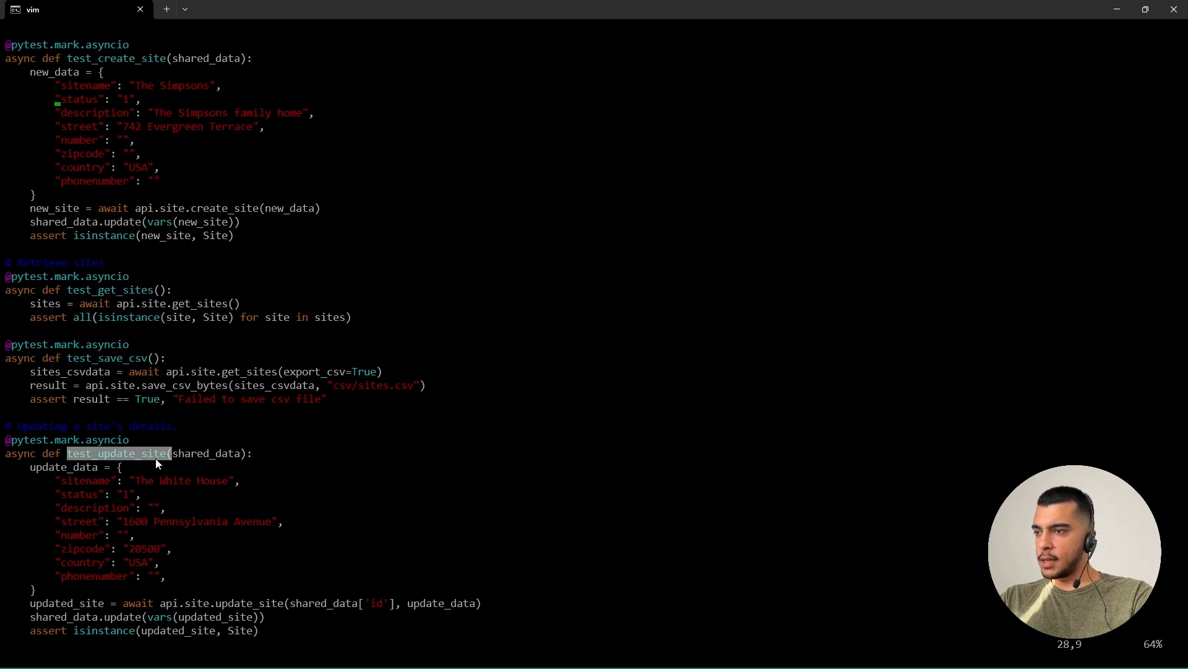
pyautogui.click(150, 500)
pyautogui.hotkey('ctrl', 'd')
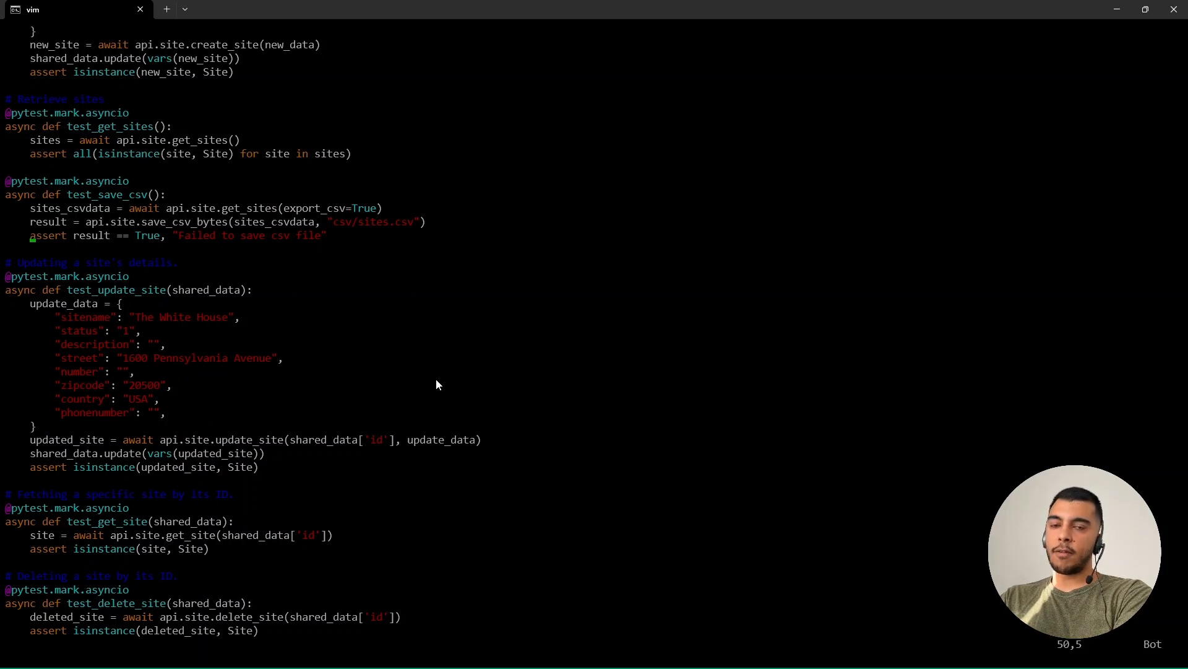
# - Quit test_3_site.py without changes and open get_sites.py in vim
pyautogui.press('Escape')
pyautogui.write(':q')
pyautogui.press('Return')
pyautogui.press('Return')
pyautogui.write('vim get_')
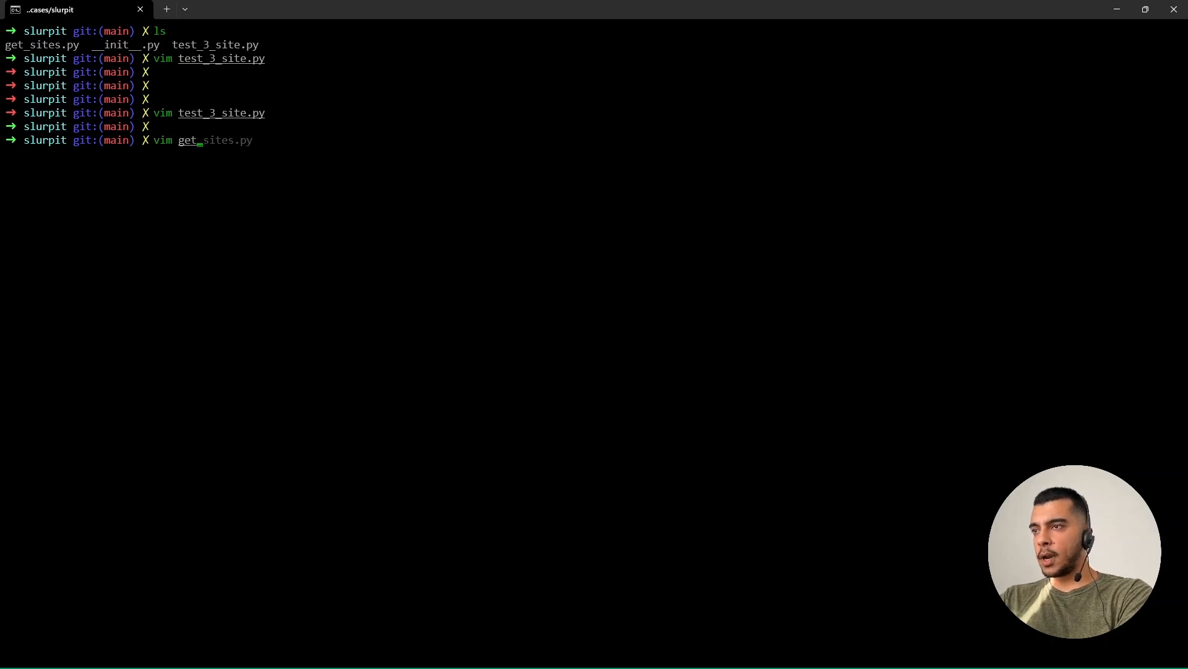
pyautogui.press('Right')
pyautogui.press('Return')
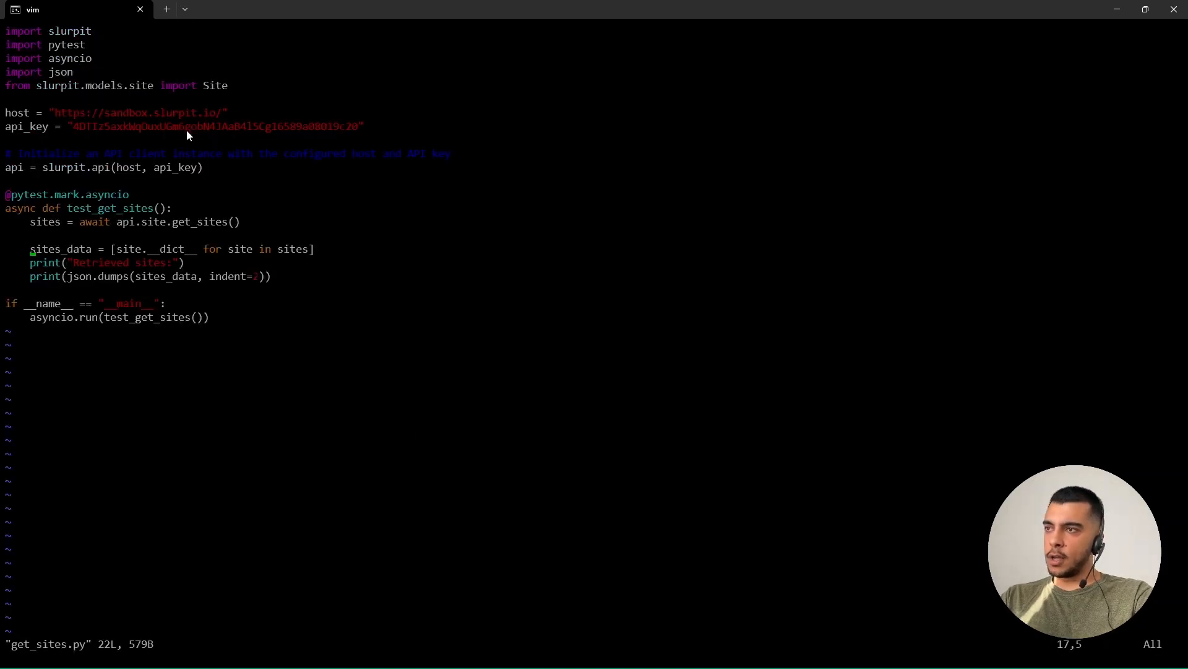
# - Examine the connection settings, test_get_sites function and JSON output line in get_sites.py, and quit vim
pyautogui.moveTo(375, 126); pyautogui.dragTo(6, 113)
pyautogui.click(88, 147)
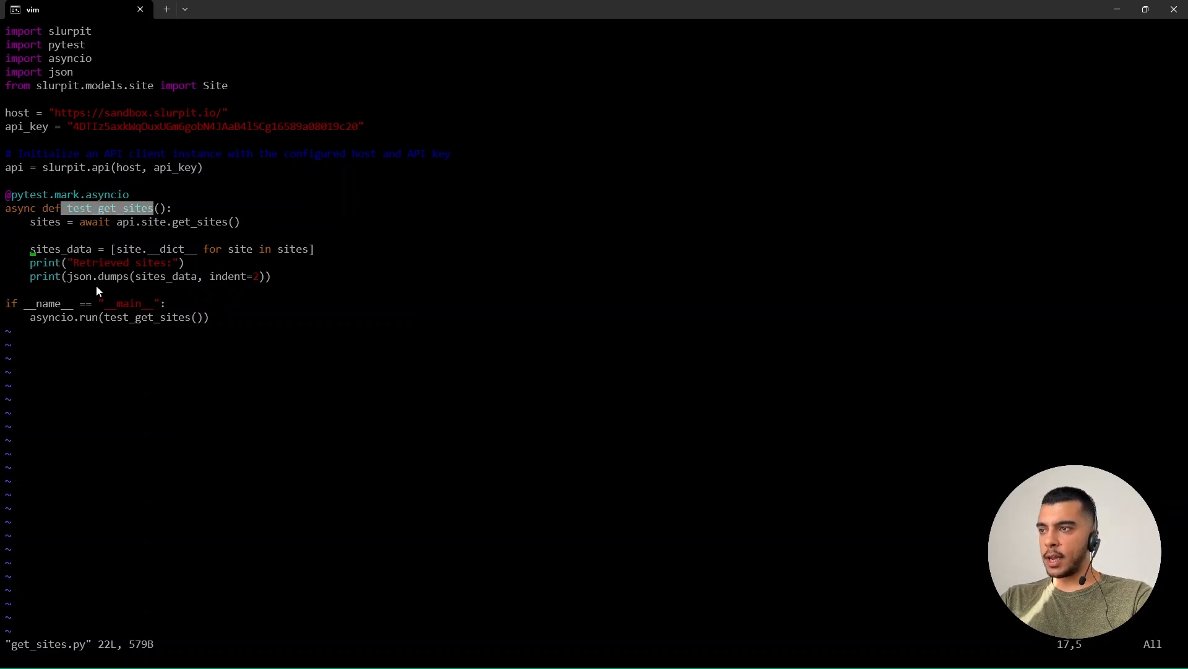
pyautogui.moveTo(69, 275); pyautogui.dragTo(123, 274)
pyautogui.click(122, 274)
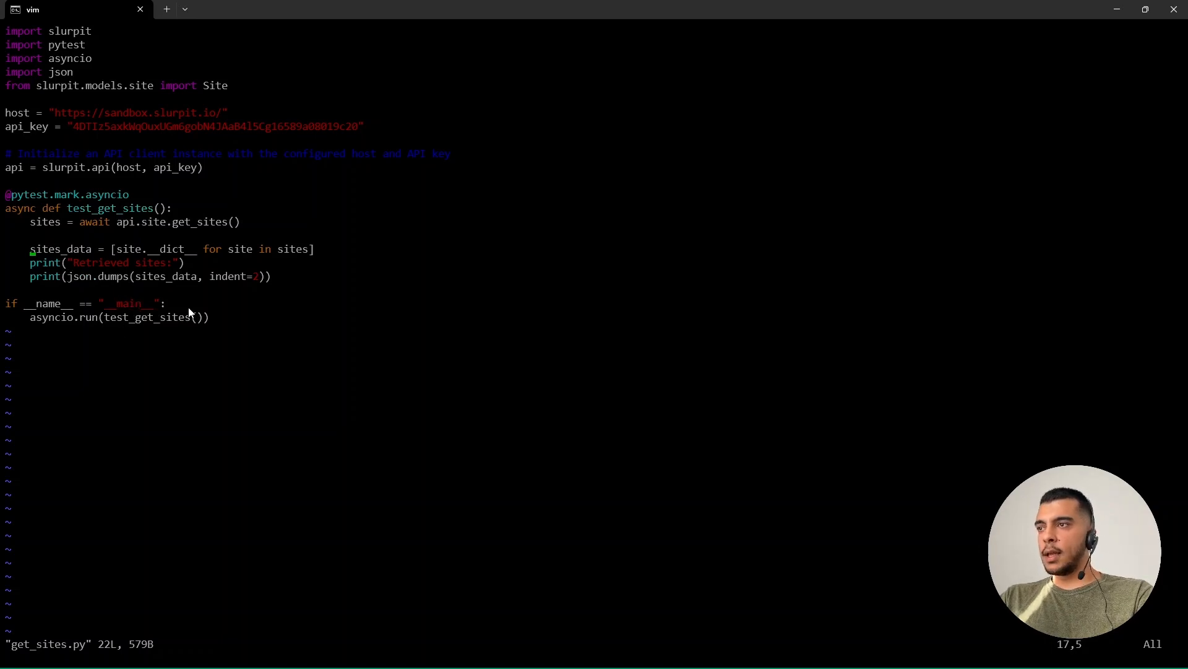
pyautogui.press('Escape')
pyautogui.write(':q')
pyautogui.press('Return')
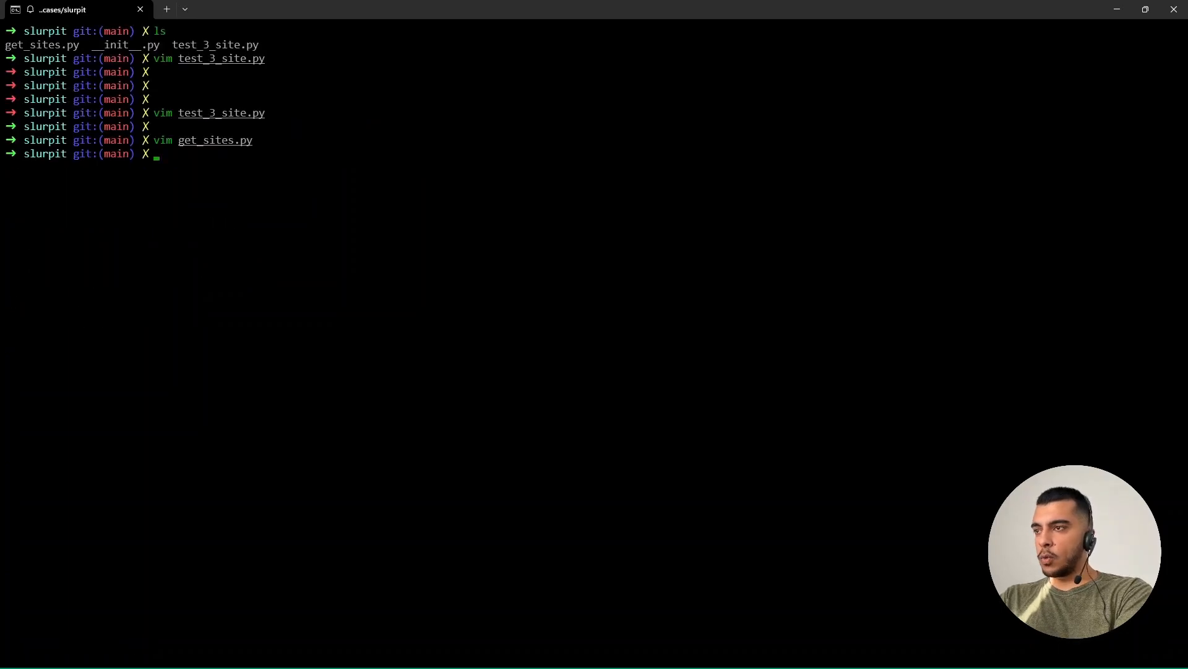
# - Try to run get_sites.py with the p alias outside the virtual environment
pyautogui.press('Return')
pyautogui.press('Return')
pyautogui.write('p get')
pyautogui.press('Right')
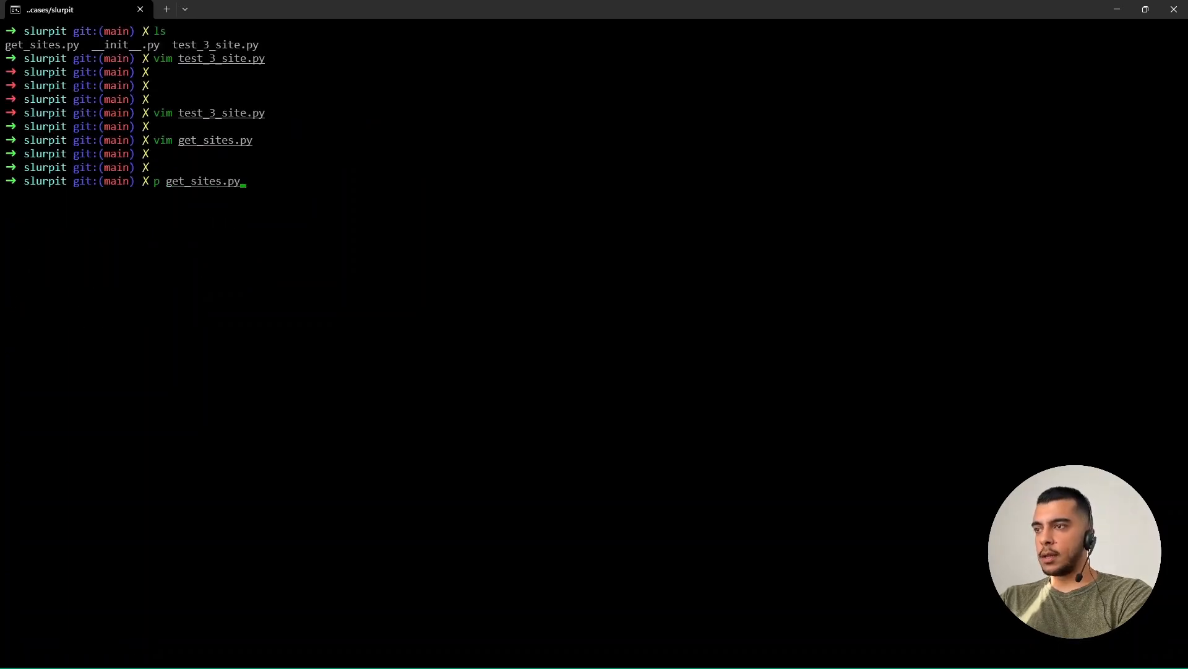
pyautogui.press('Return')
# - Activate the .env virtual environment with the ave alias, run get_sites.py with p, and review the printed sites
pyautogui.write('ave')
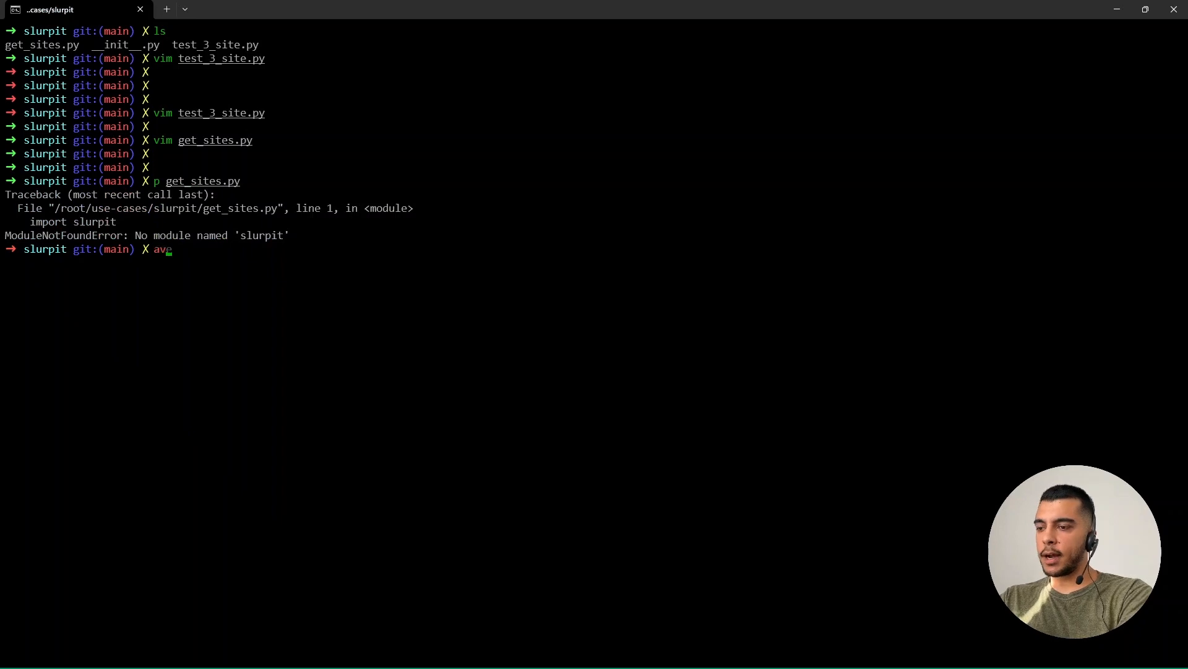
pyautogui.press('Return')
pyautogui.write('p ge')
pyautogui.press('Right')
pyautogui.press('Return')
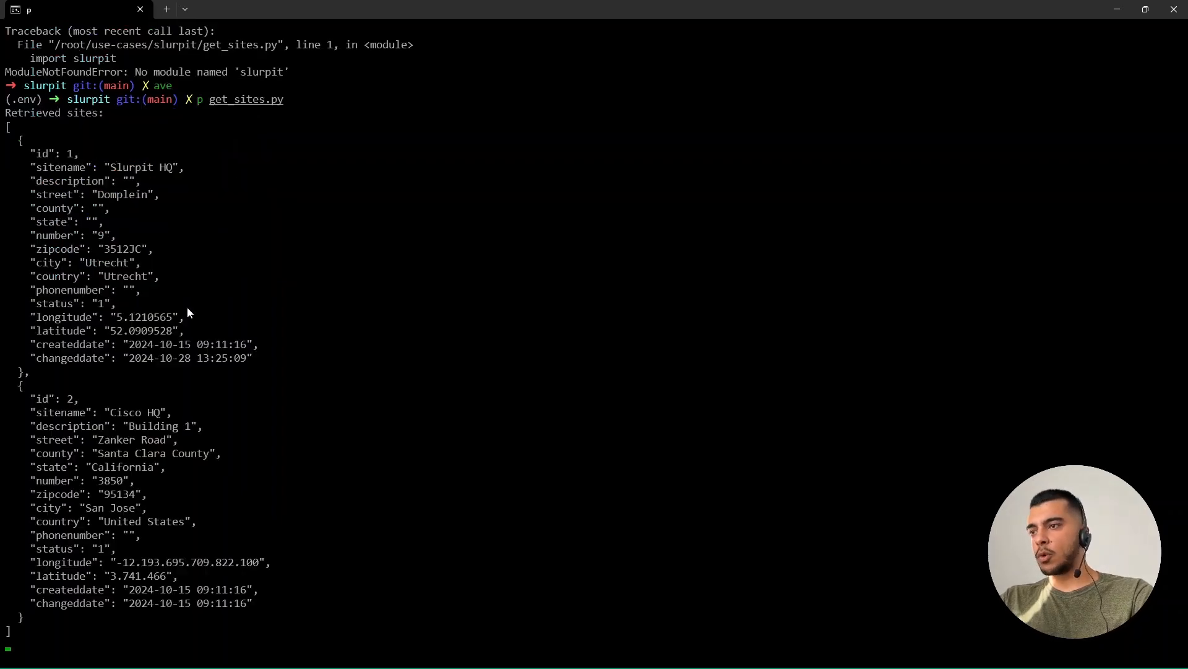
pyautogui.moveTo(66, 633); pyautogui.dragTo(7, 135)
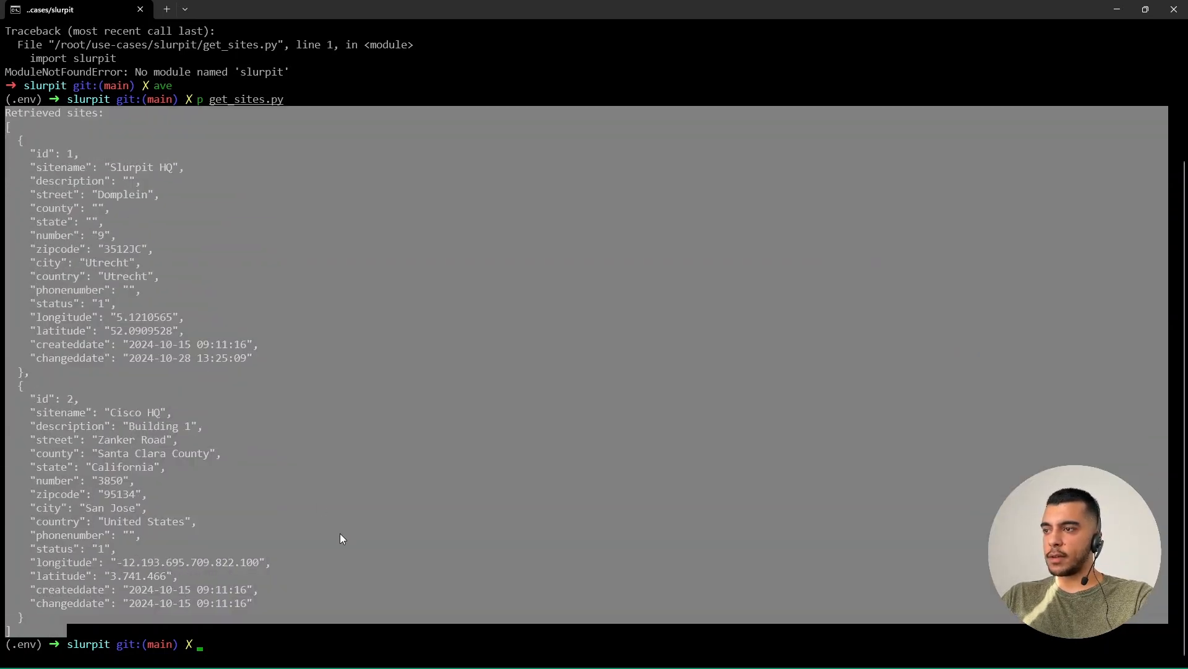
pyautogui.click(341, 554)
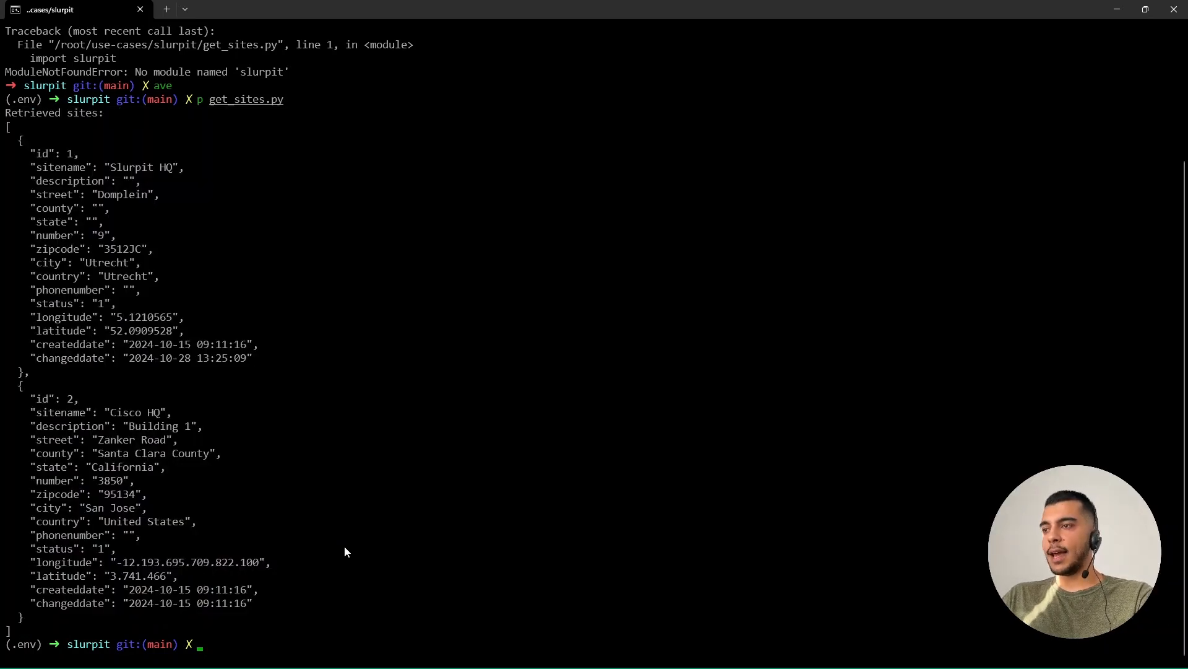